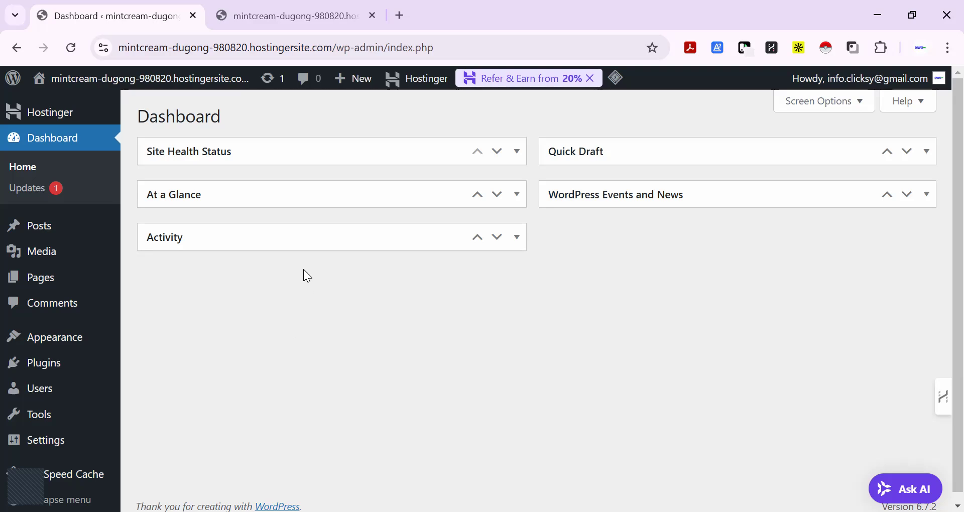
Look over the live site's front page down to the footer, then return to the WordPress dashboard
left_click(290, 15)
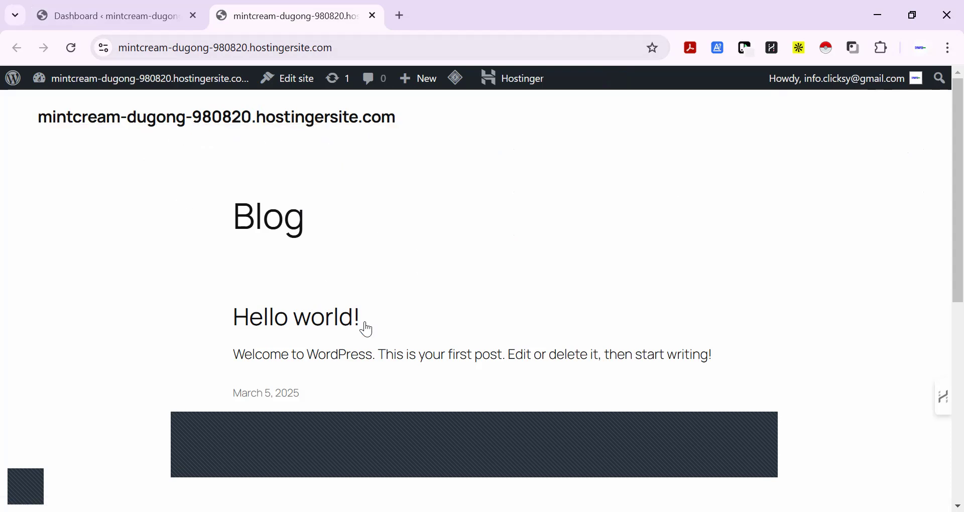
scroll(299, 324, "down", 5)
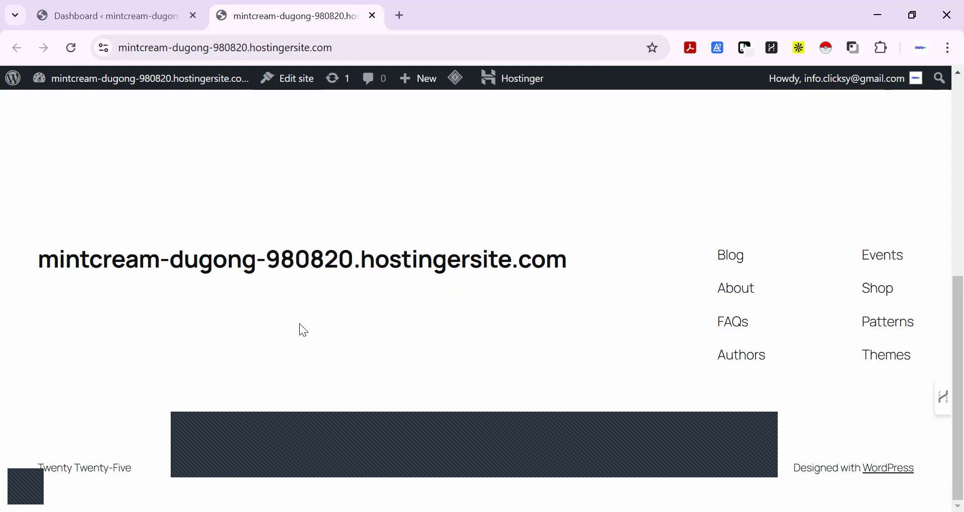
scroll(299, 324, "up", 5)
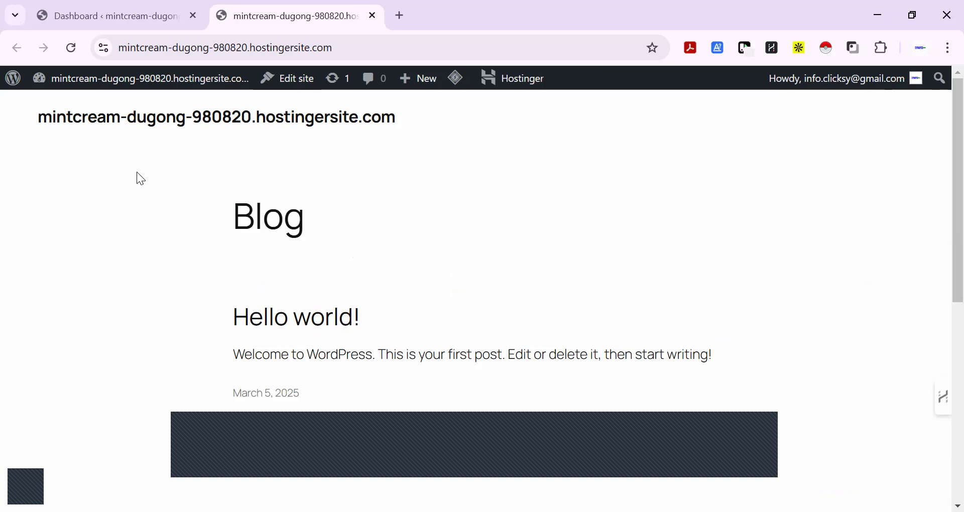
left_click(145, 19)
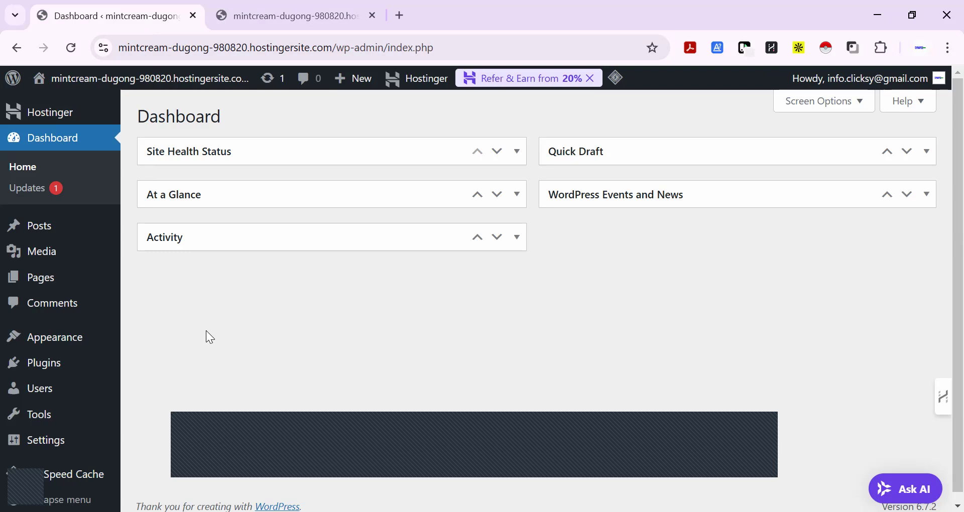
Open the list of installed plugins, review it and dismiss the cache purge notice
scroll(210, 337, "down", 1)
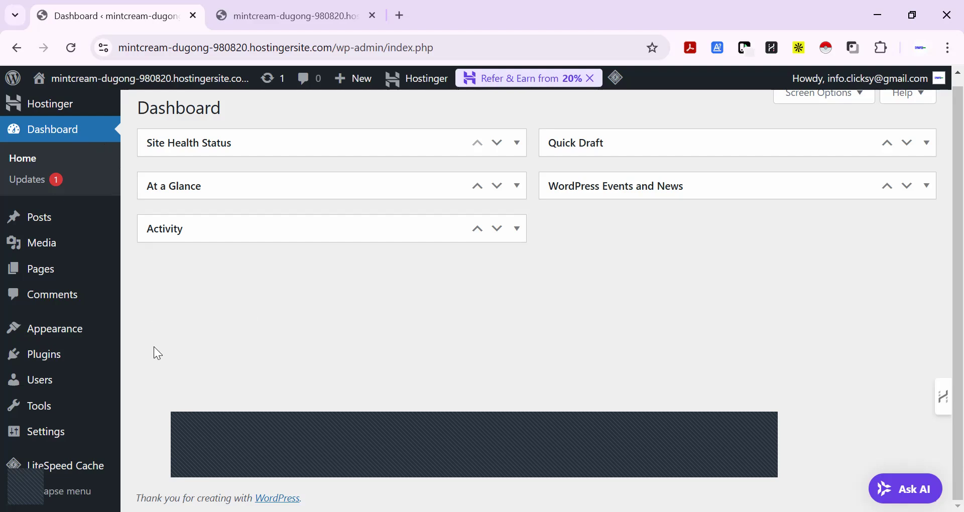
mouse_move(50, 356)
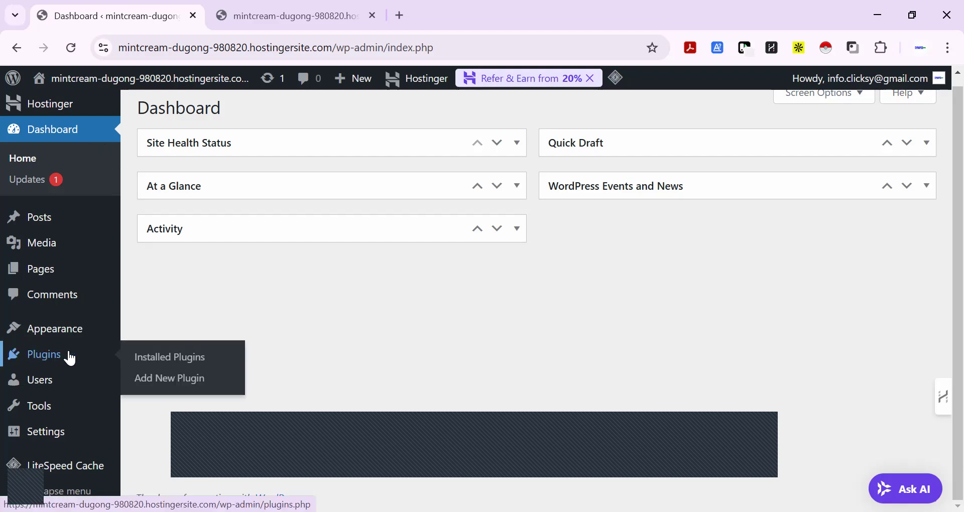
left_click(185, 362)
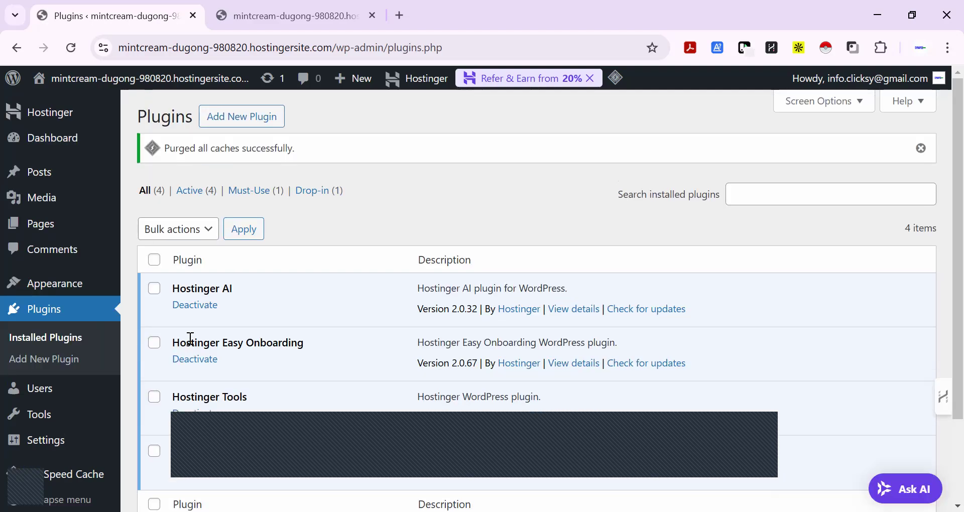
scroll(190, 339, "down", 2)
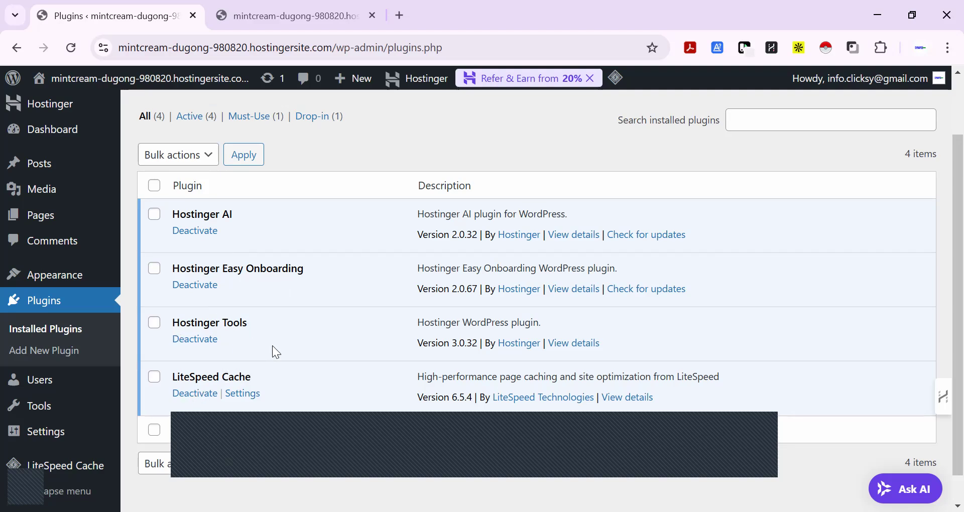
left_click(922, 148)
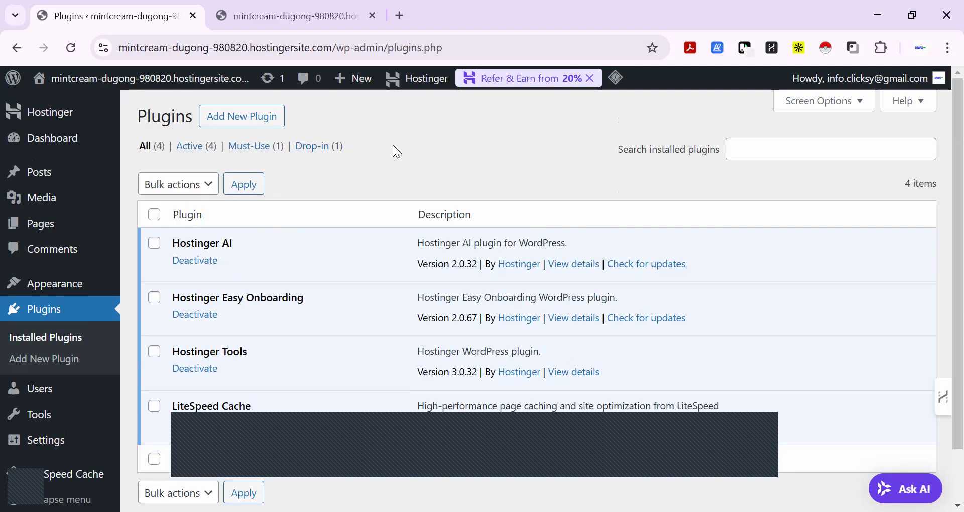
Install the featured plugins Classic Editor and Classic Widgets from the add-plugins page
left_click(247, 123)
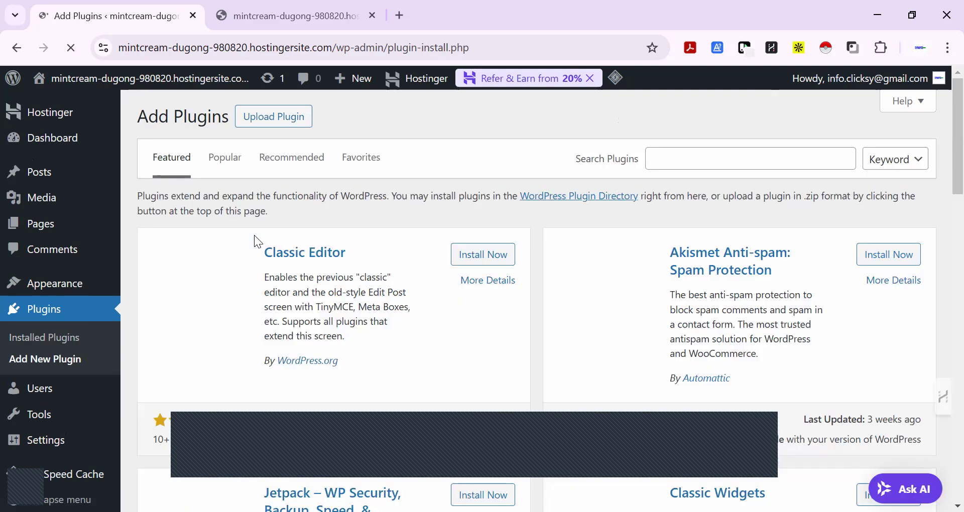
left_click(494, 257)
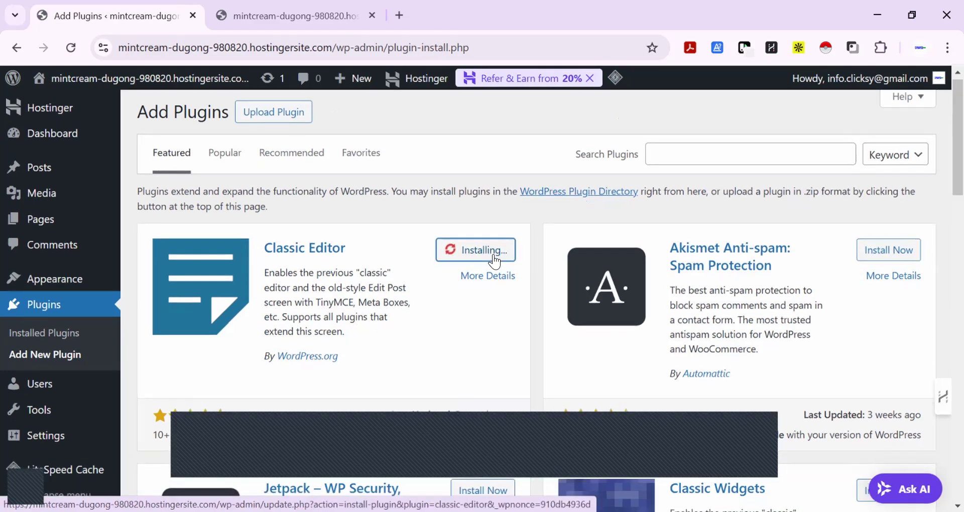
scroll(495, 260, "down", 4)
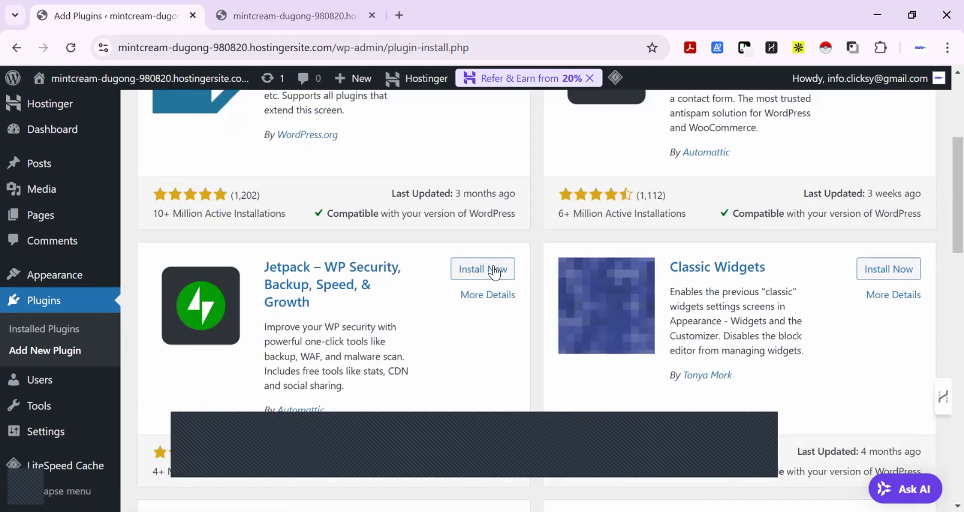
left_click(882, 271)
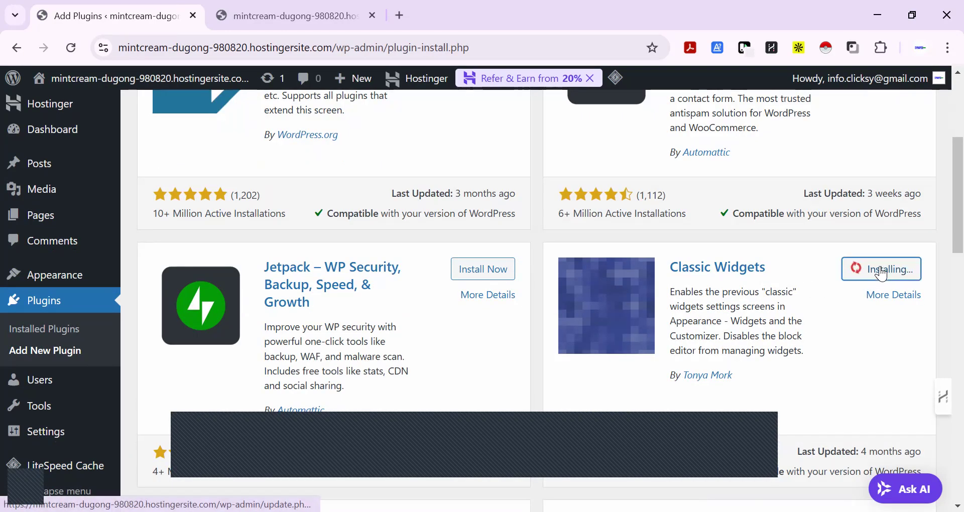
scroll(552, 287, "up", 4)
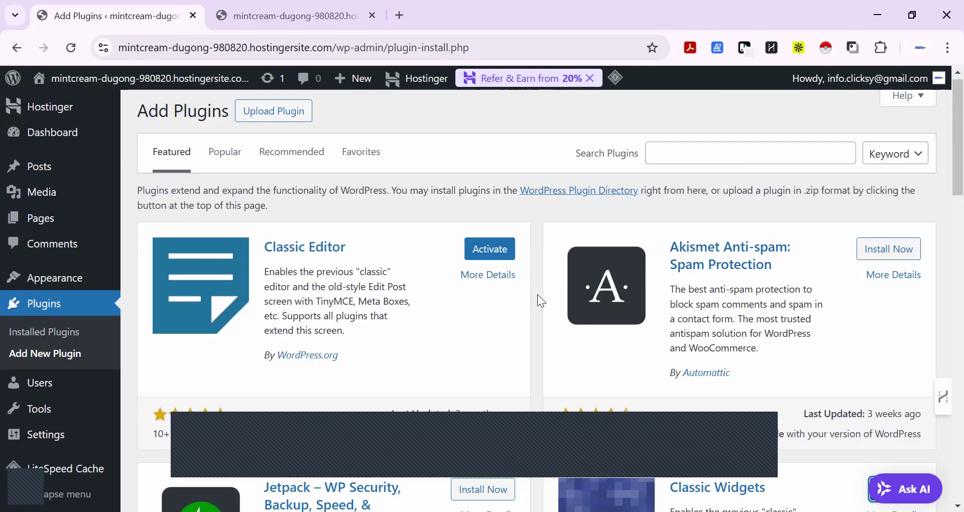
scroll(538, 294, "down", 5)
scroll(537, 296, "up", 5)
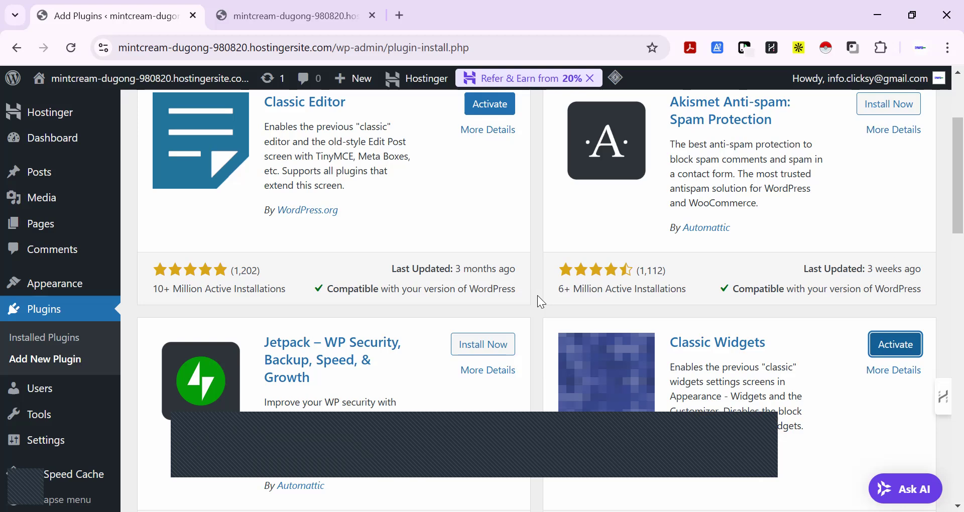
Search the plugin directory for "starter template" and install Starter Templates by Brainstorm Force
scroll(538, 296, "up", 1)
left_click(752, 160)
type("starter temp")
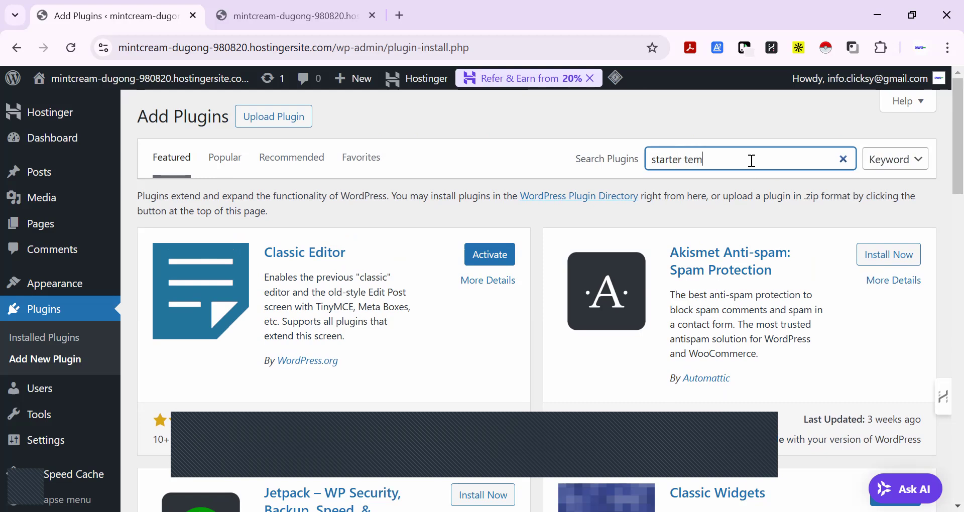
type("late")
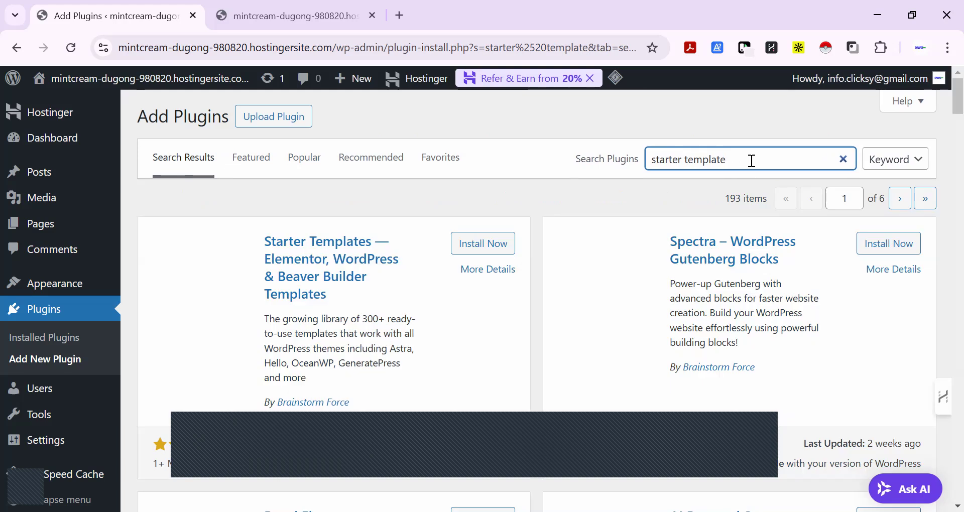
left_click(483, 245)
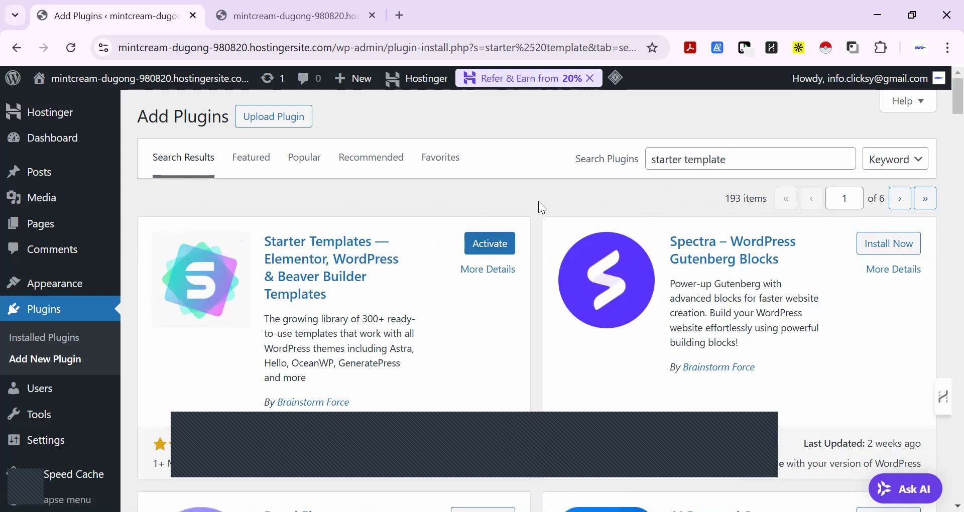
Search the plugin directory for "solace" and install the Solace Extra plugin
triple_click(801, 161)
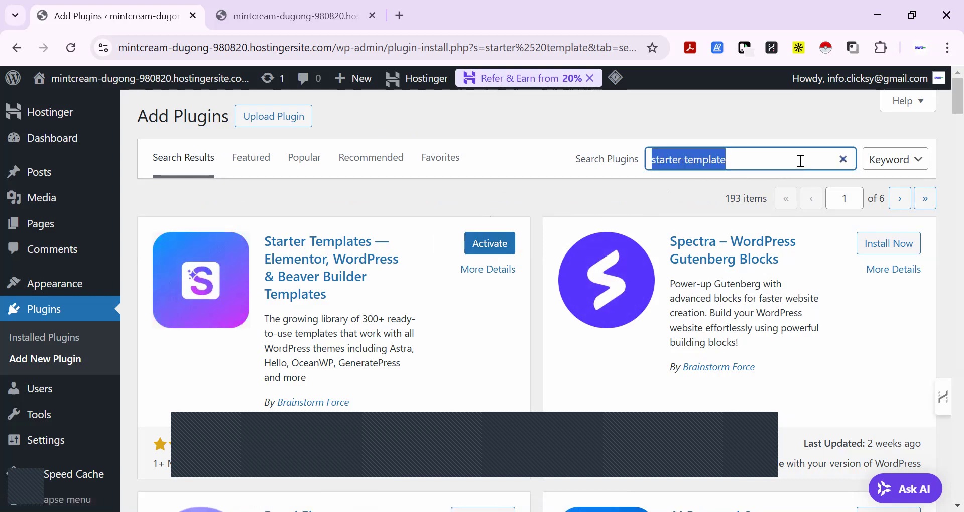
type("solace")
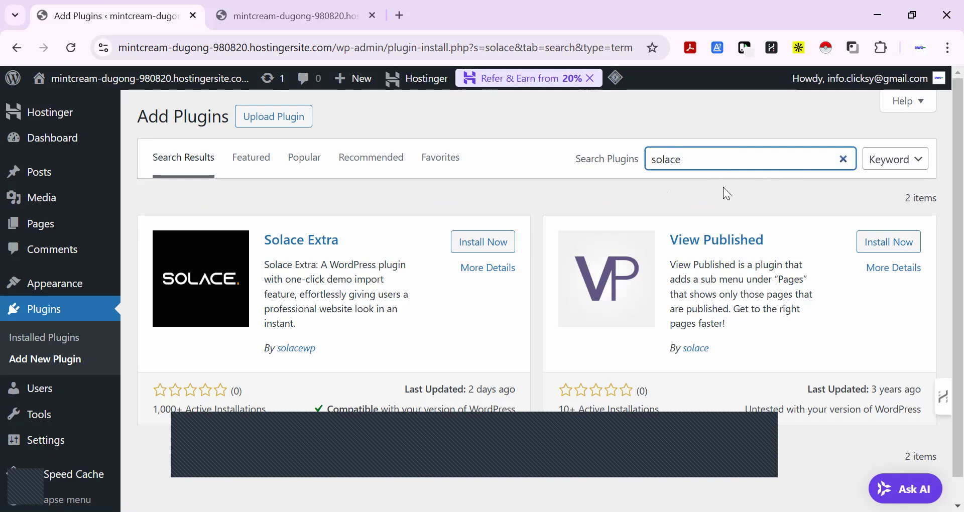
left_click(491, 249)
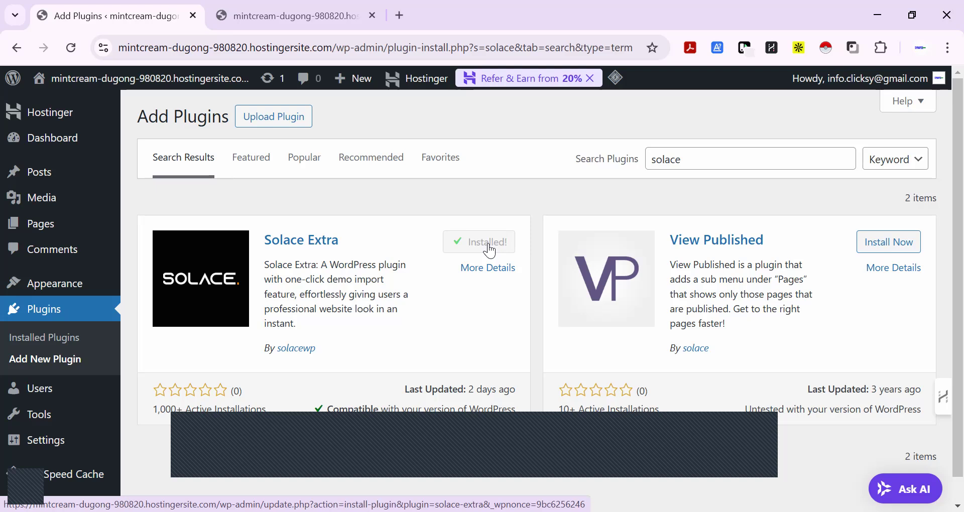
Search the plugin directory for "elementor" and install Elementor Website Builder
triple_click(786, 157)
type("elementor")
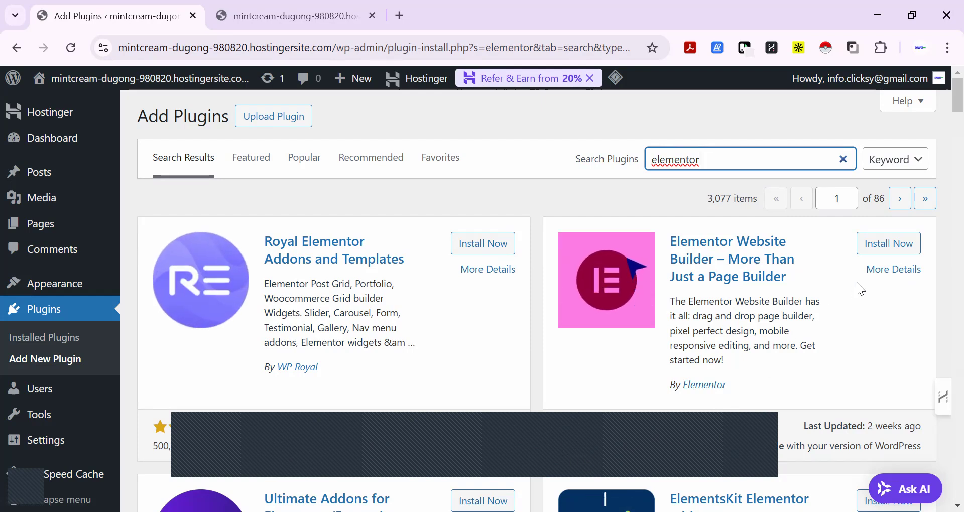
left_click(876, 244)
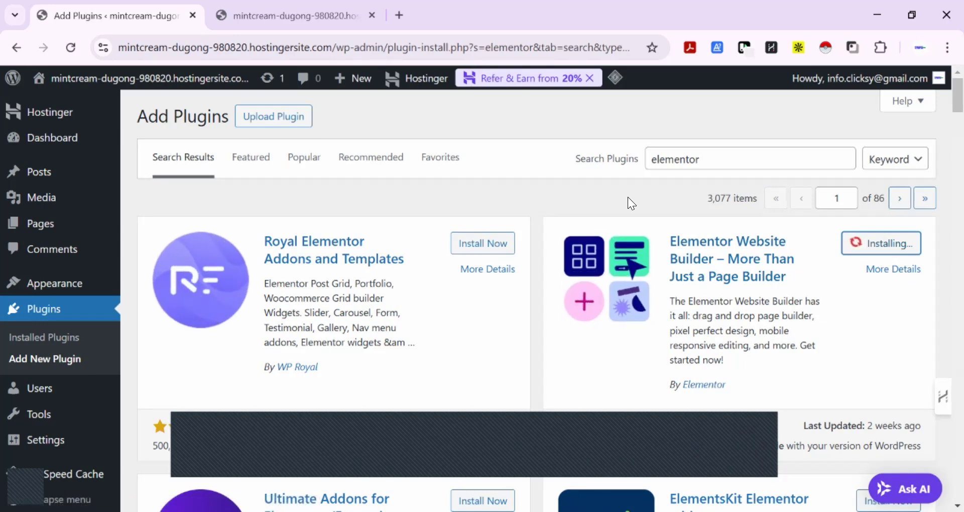
Search the plugin directory for "envato element" and install Envato Elements – Photos & Elementor Templates
double_click(736, 157)
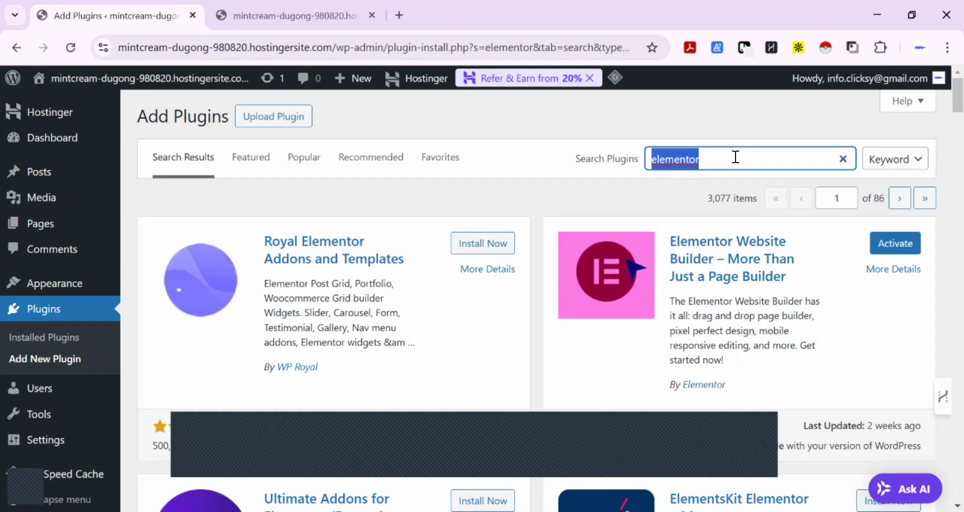
type("envato element")
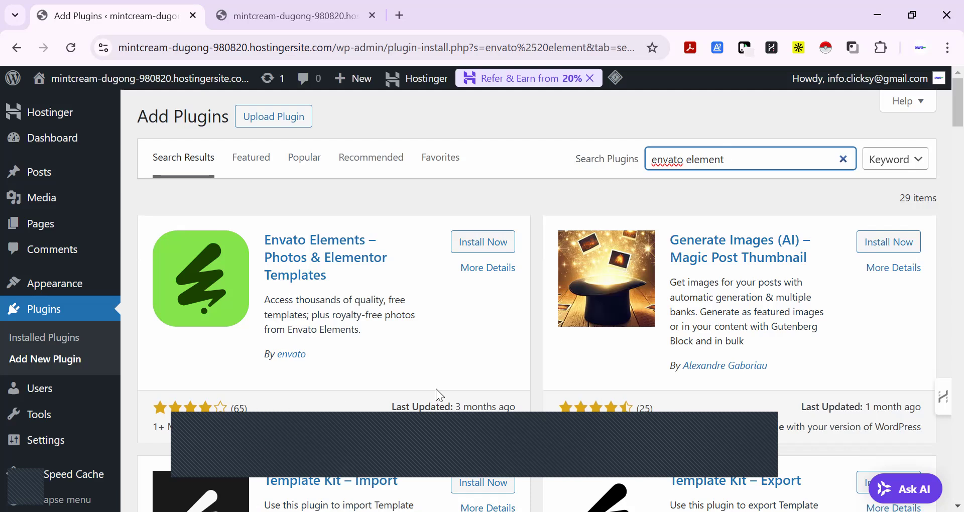
left_click(487, 250)
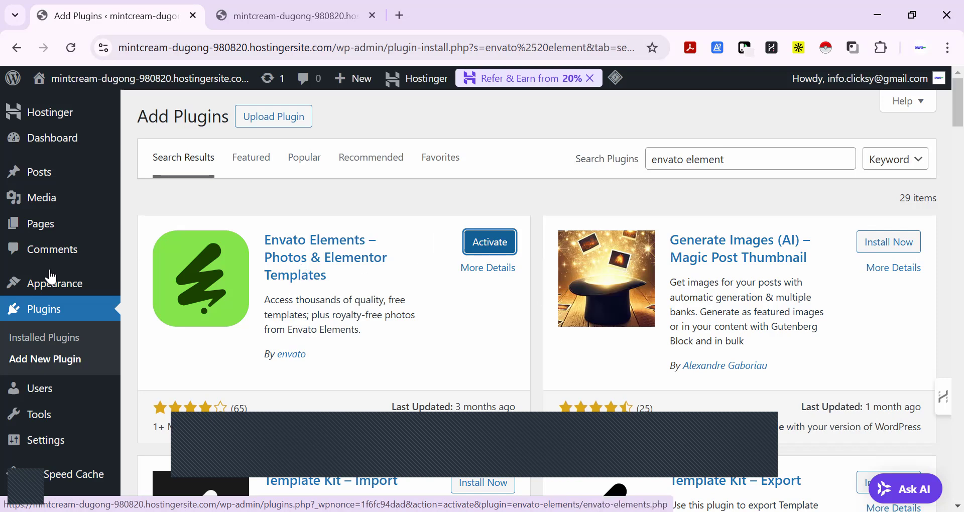
In the installed themes, update Twenty Twenty-Five and delete the Twenty Twenty-Three theme
left_click(156, 286)
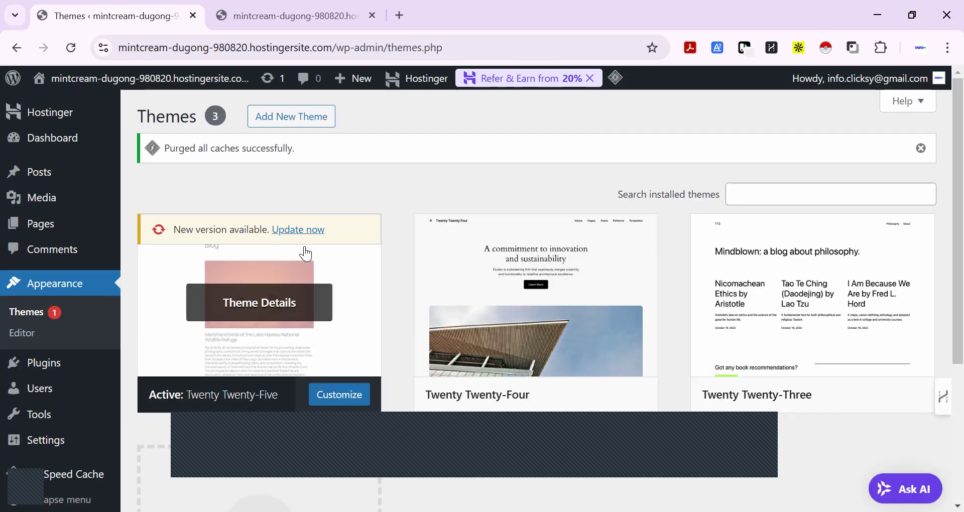
left_click(301, 232)
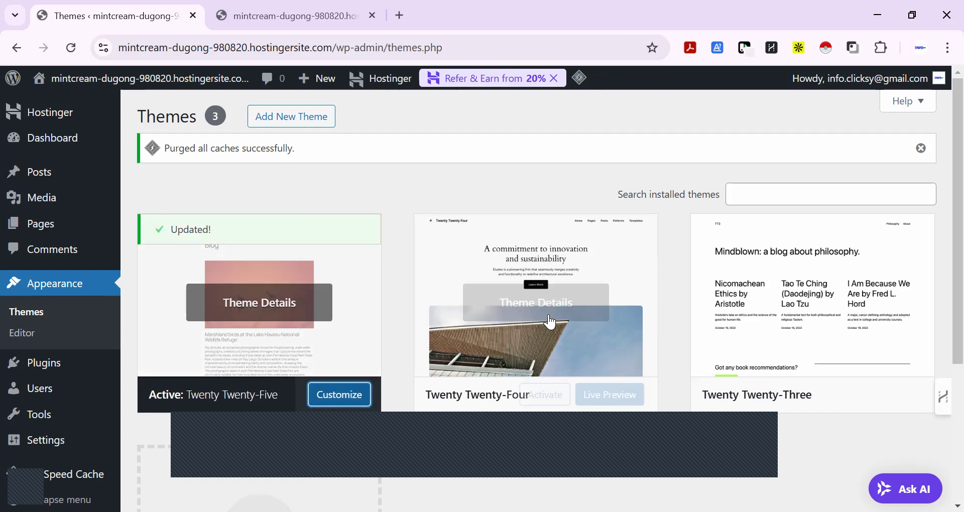
left_click(818, 300)
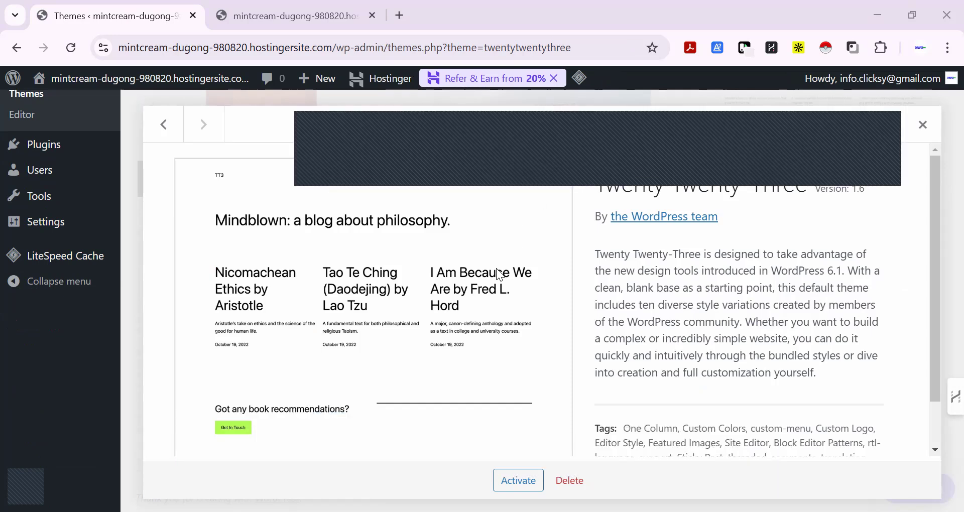
left_click(567, 483)
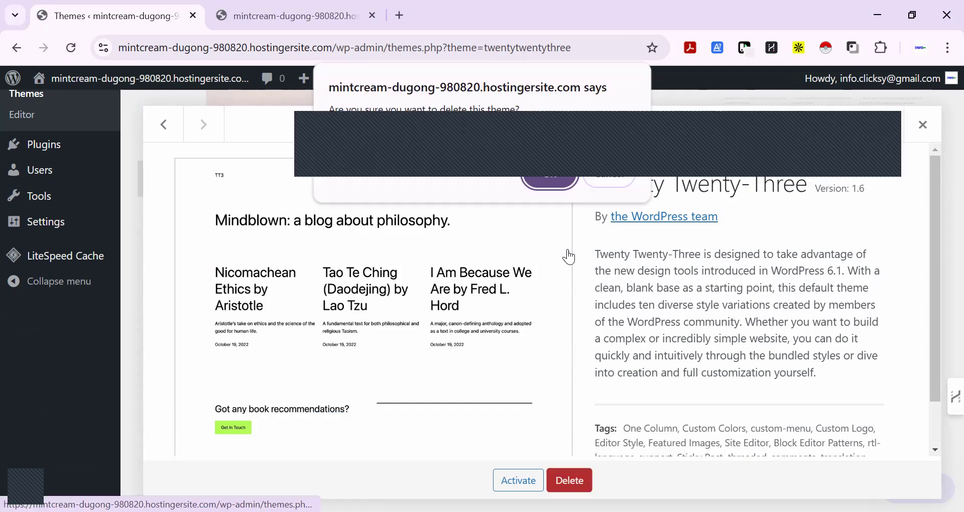
left_click(550, 187)
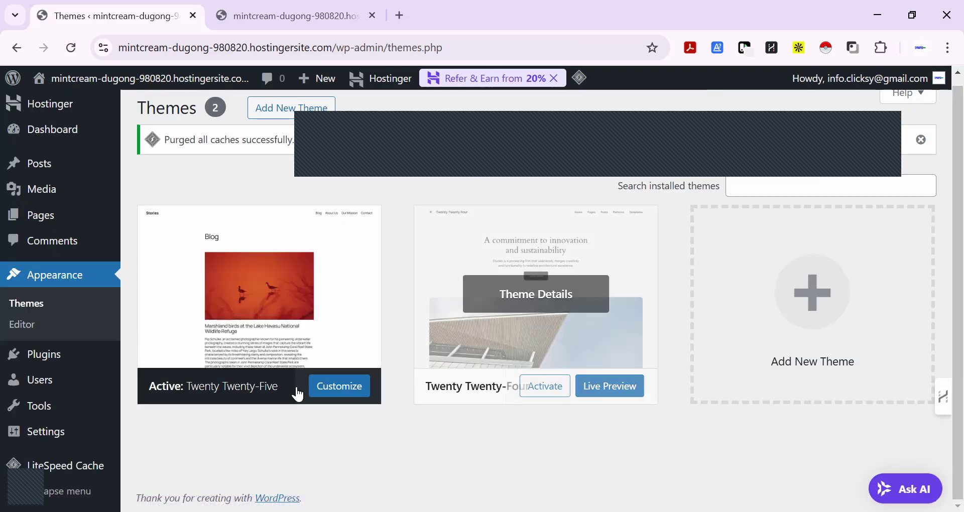
Delete the Twenty Twenty-Four theme and look over the details of the remaining active theme
left_click(545, 301)
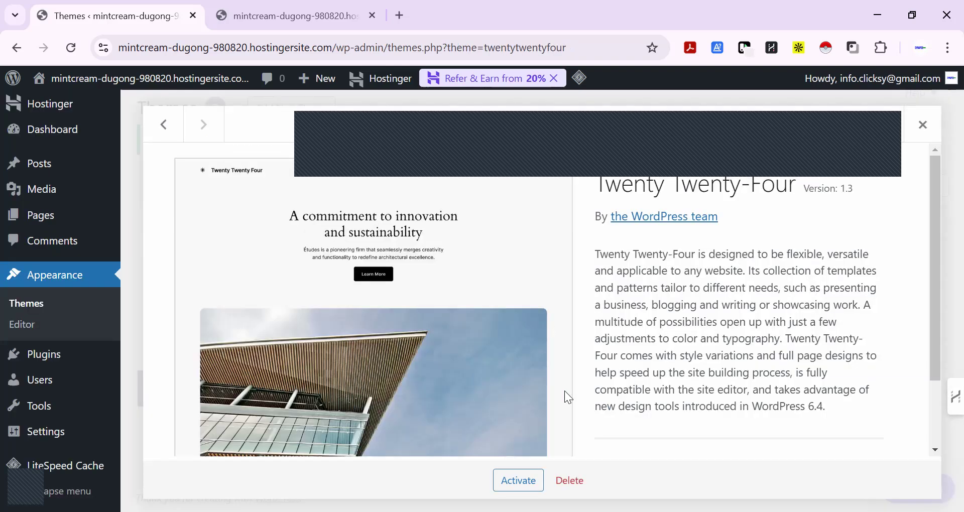
left_click(571, 484)
left_click(548, 184)
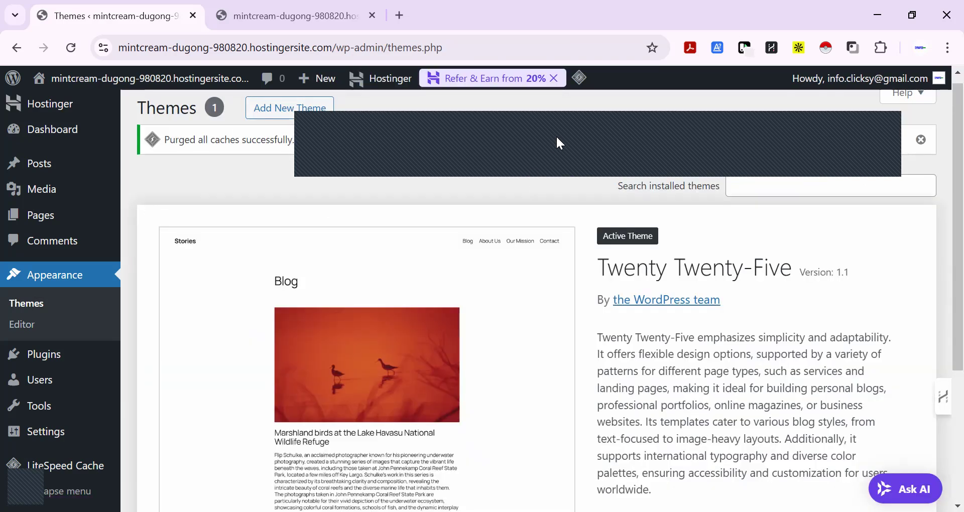
scroll(549, 162, "down", 4)
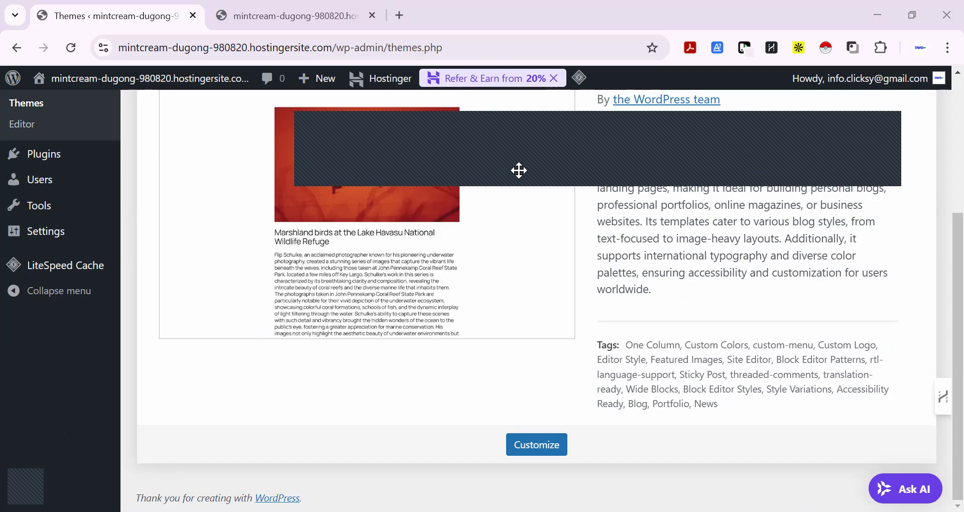
scroll(332, 244, "up", 3)
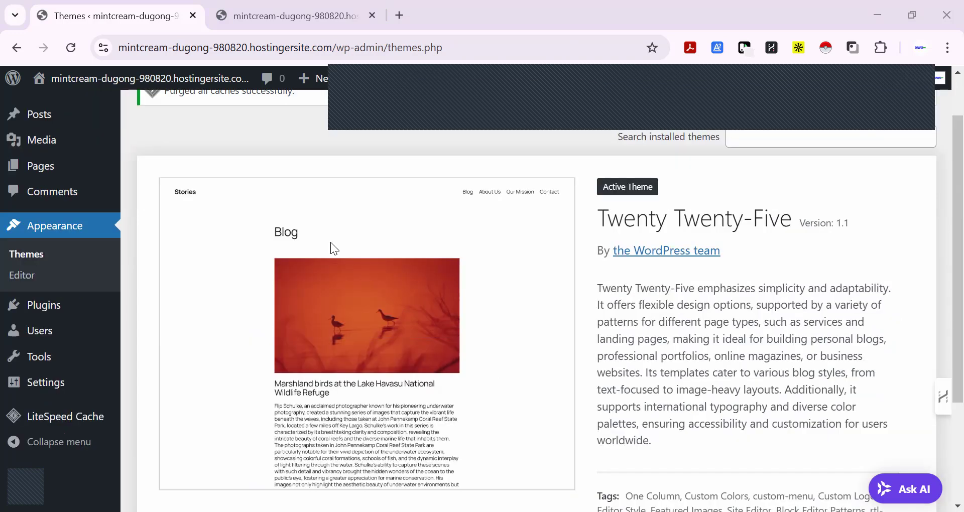
Search the theme directory for "solace", then install and activate the Solace theme
scroll(294, 131, "up", 2)
left_click(299, 117)
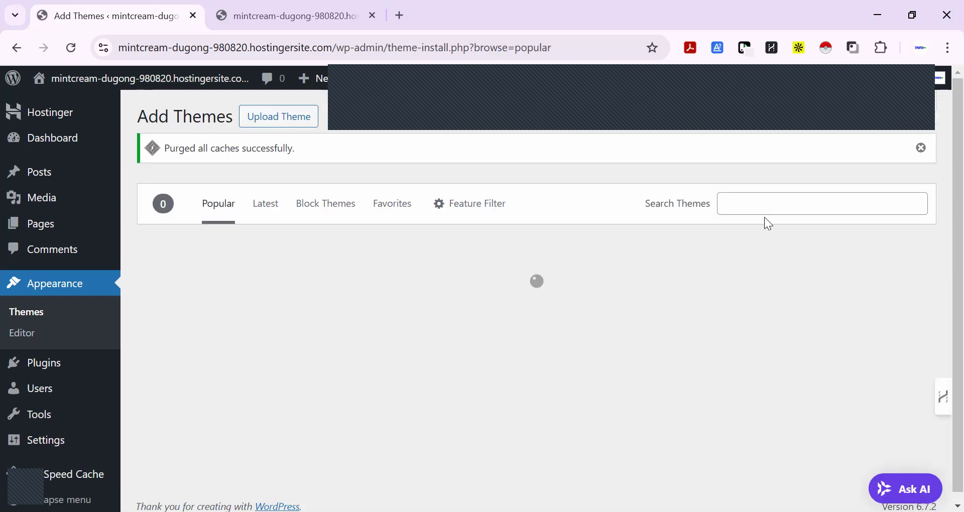
left_click(768, 207)
type("s")
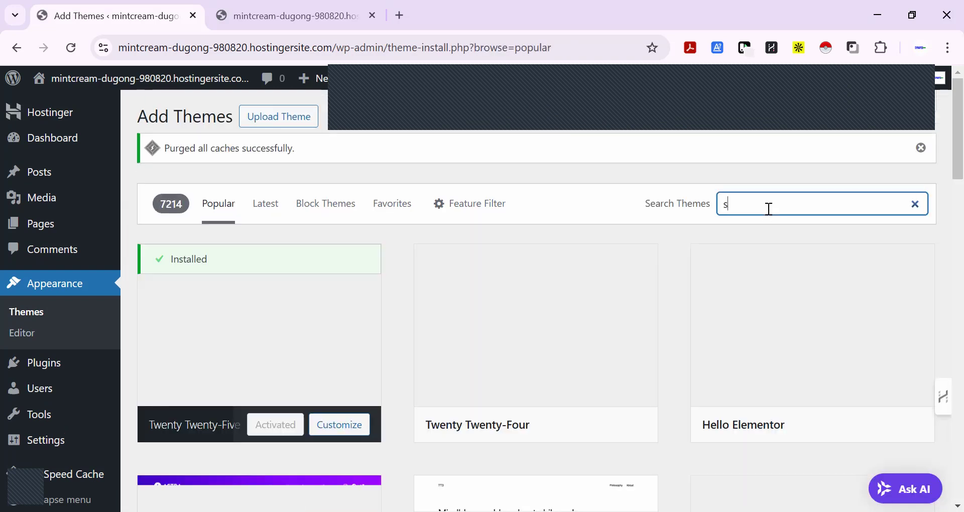
type("olace")
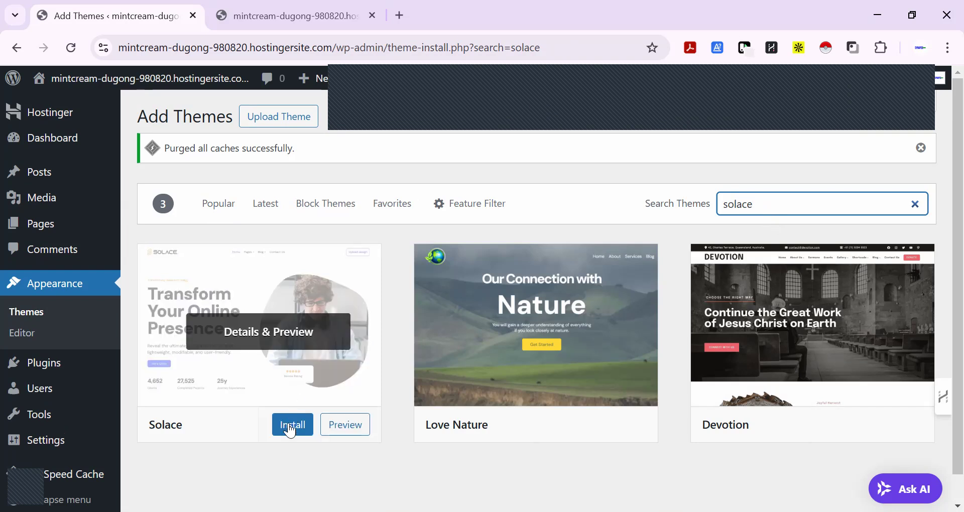
left_click(290, 430)
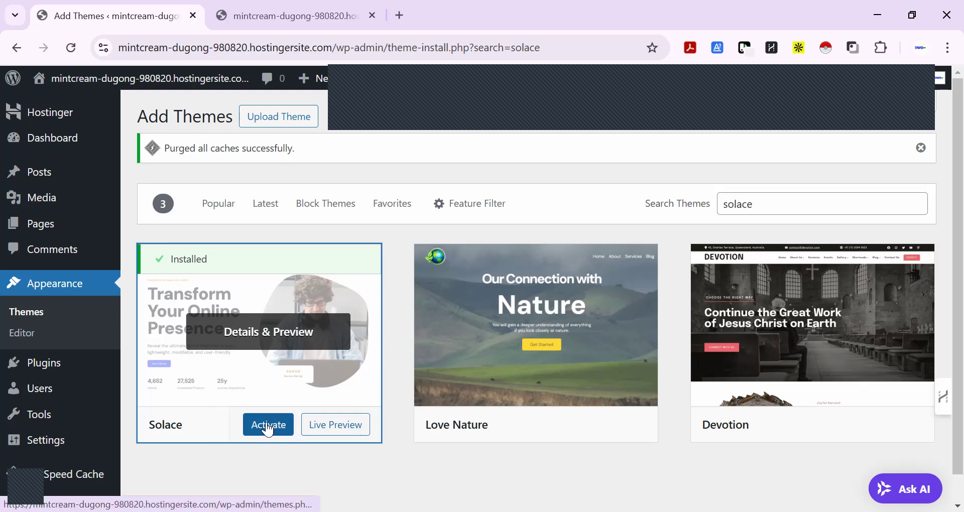
left_click(268, 428)
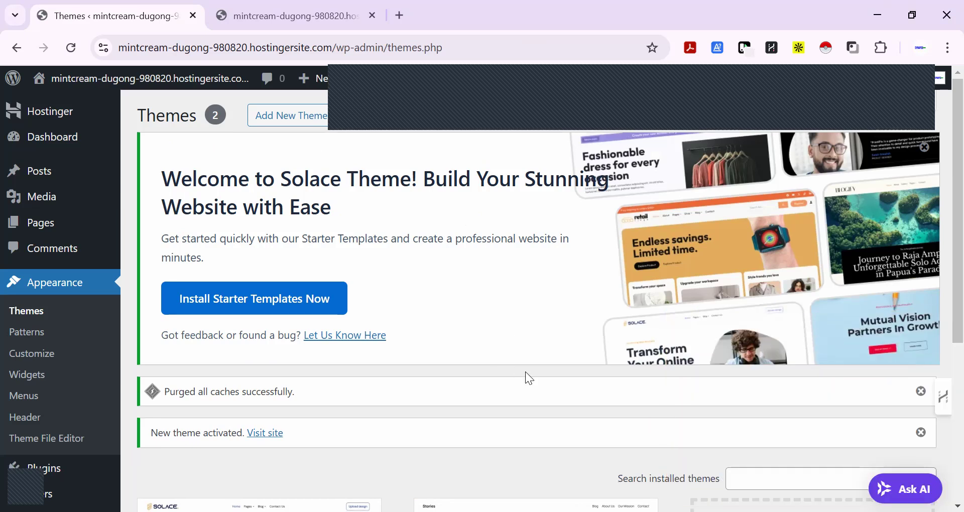
Dismiss the new-theme-activated and cache-purge notices on the Themes page
scroll(525, 371, "down", 1)
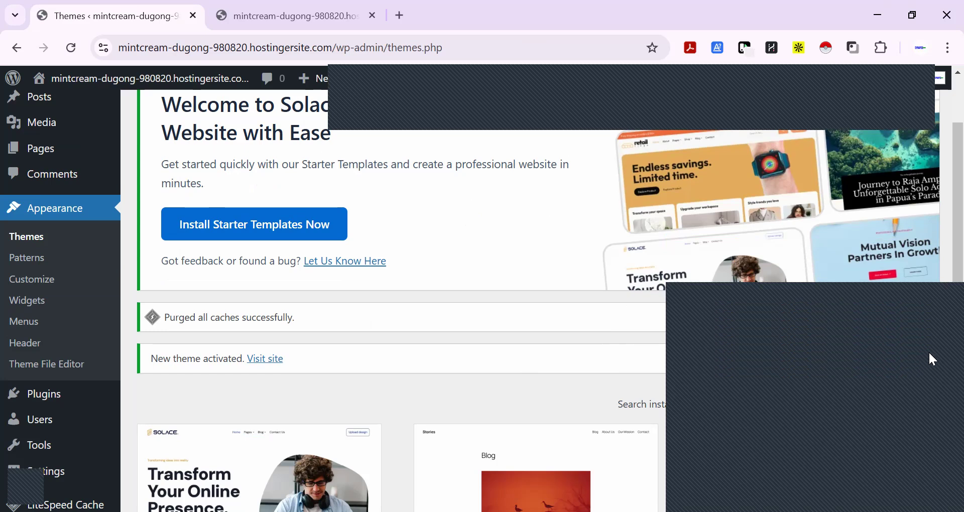
left_click(924, 358)
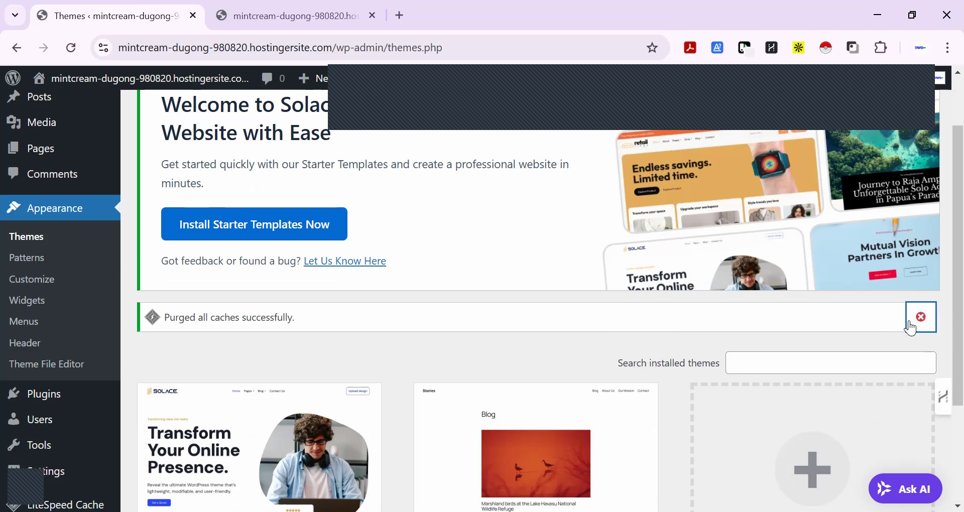
left_click(920, 317)
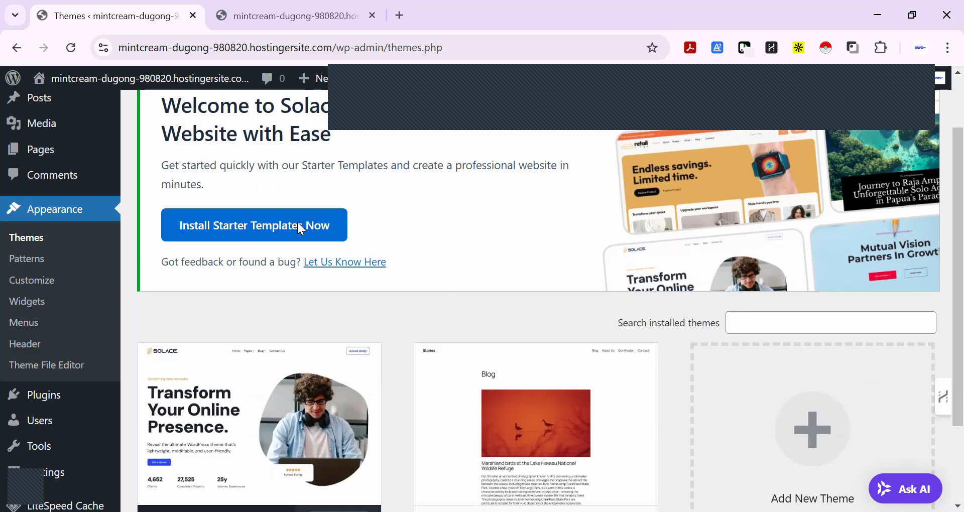
Install the starter templates offered in the Solace theme's welcome banner
scroll(301, 229, "up", 2)
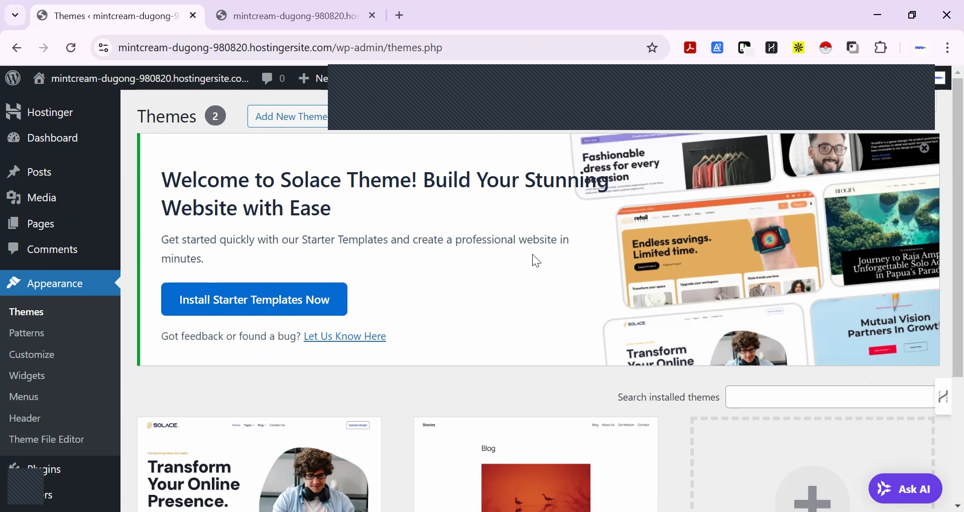
left_click(273, 306)
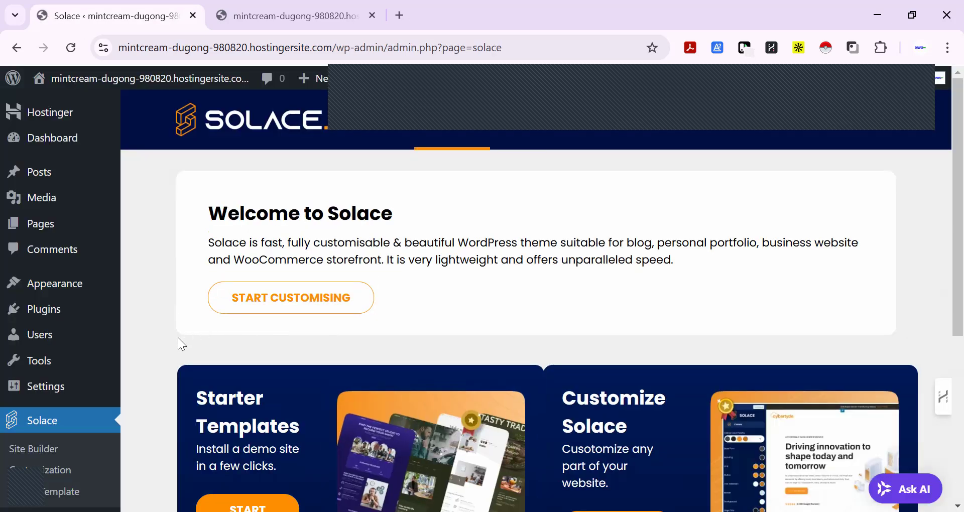
scroll(161, 328, "down", 5)
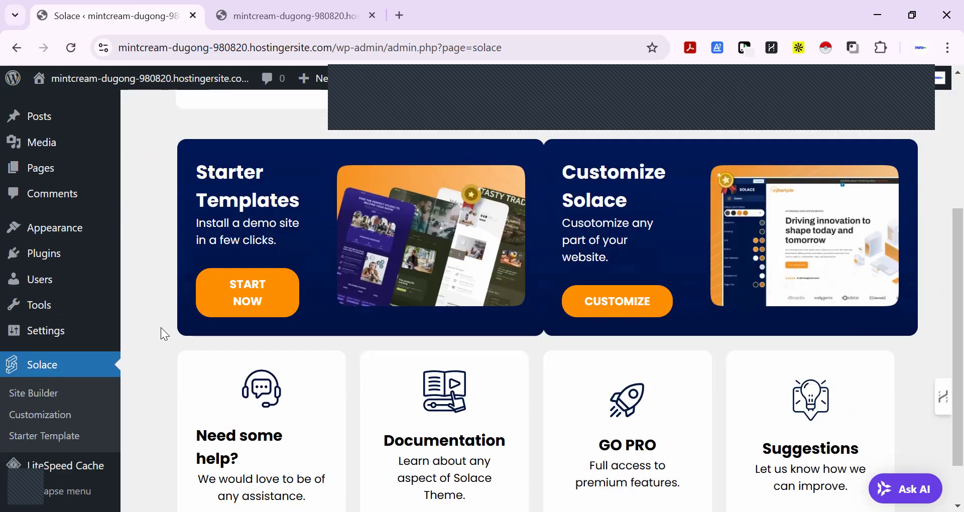
Open the installed plugins list in a new browser tab alongside the Solace dashboard
mouse_move(56, 254)
right_click(167, 255)
left_click(199, 272)
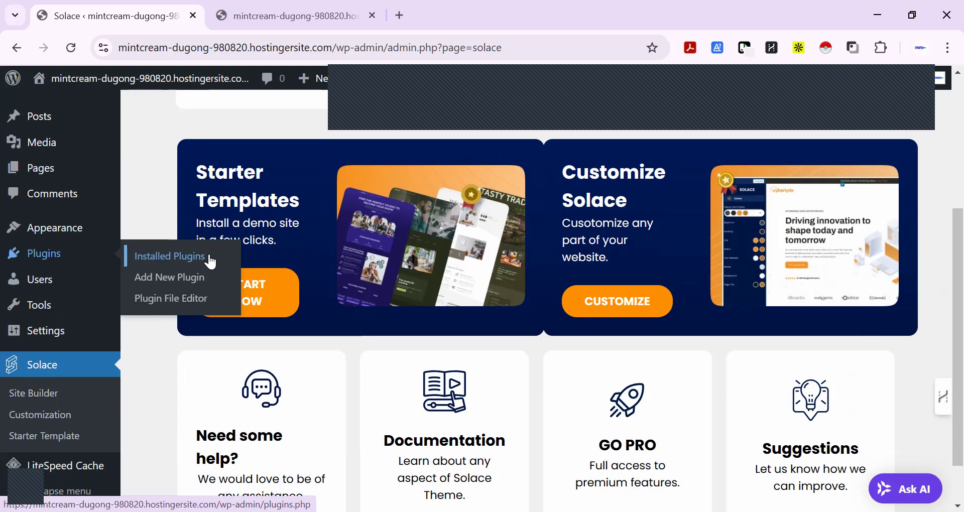
left_click(304, 15)
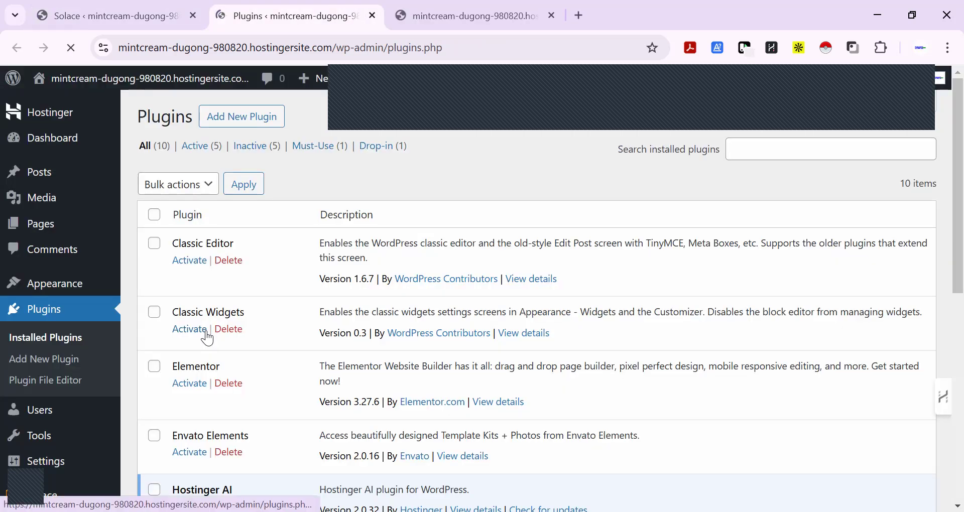
Activate Classic Editor, Classic Widgets, Elementor, Envato Elements and Starter Templates together with a bulk action
left_click(154, 243)
left_click(154, 312)
scroll(156, 312, "down", 1)
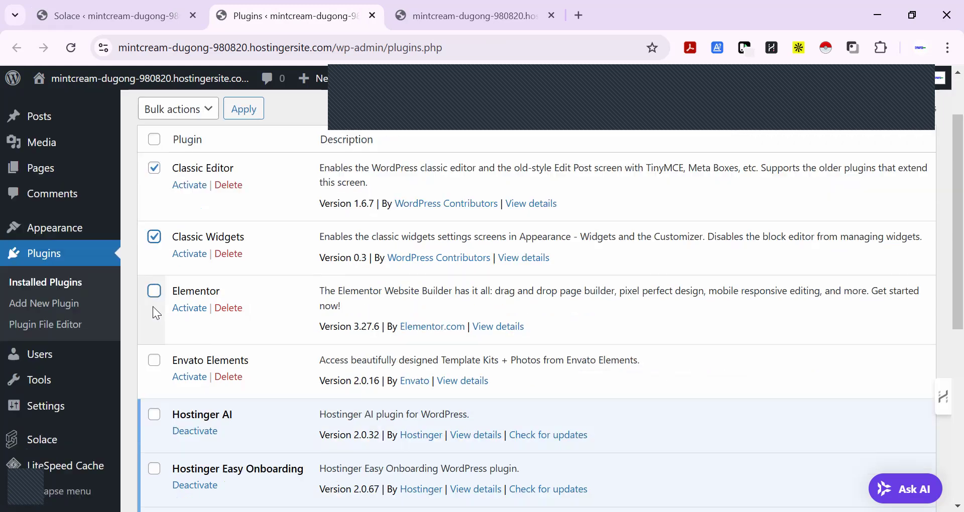
left_click(155, 292)
scroll(154, 292, "down", 1)
left_click(154, 210)
scroll(175, 281, "down", 4)
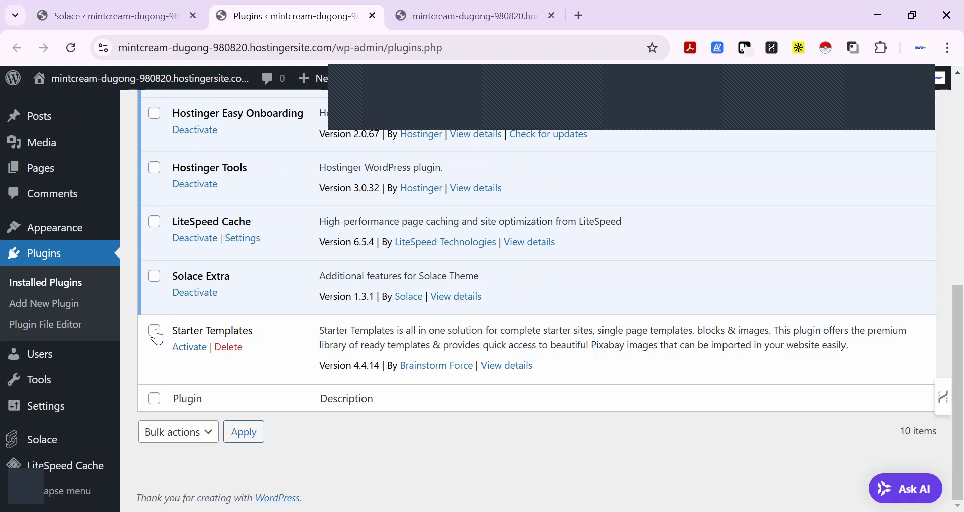
scroll(270, 312, "up", 3)
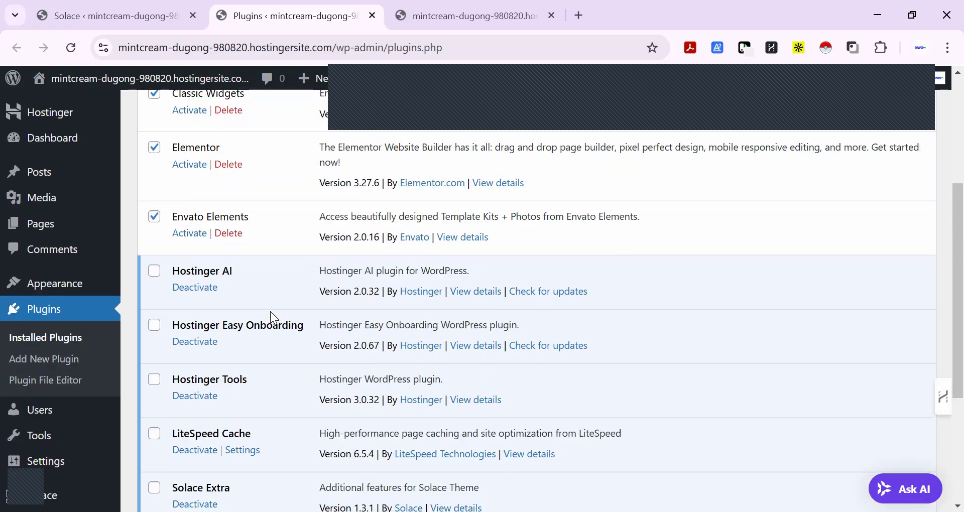
scroll(270, 312, "down", 3)
left_click(185, 438)
left_click(183, 352)
left_click(241, 430)
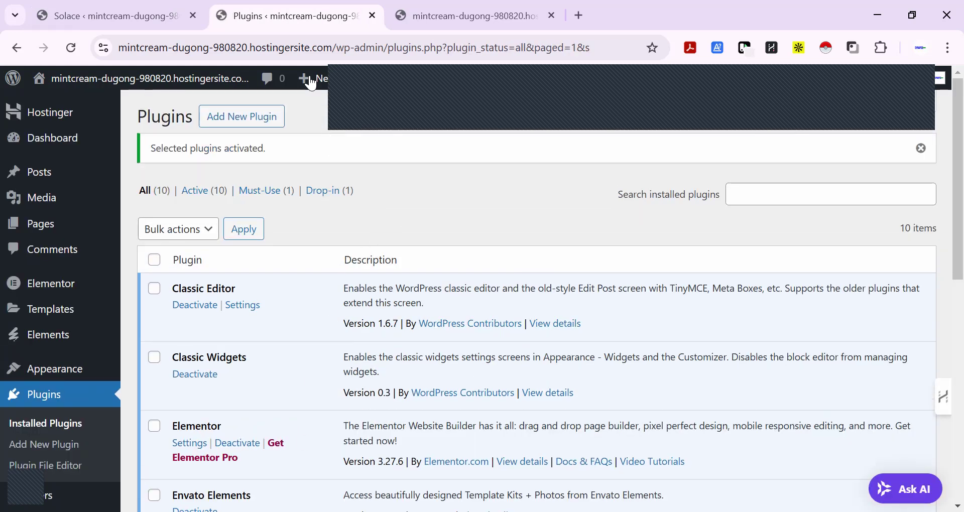
Return to the Solace dashboard, open its free starter template gallery and look over the layouts and categories
left_click(104, 14)
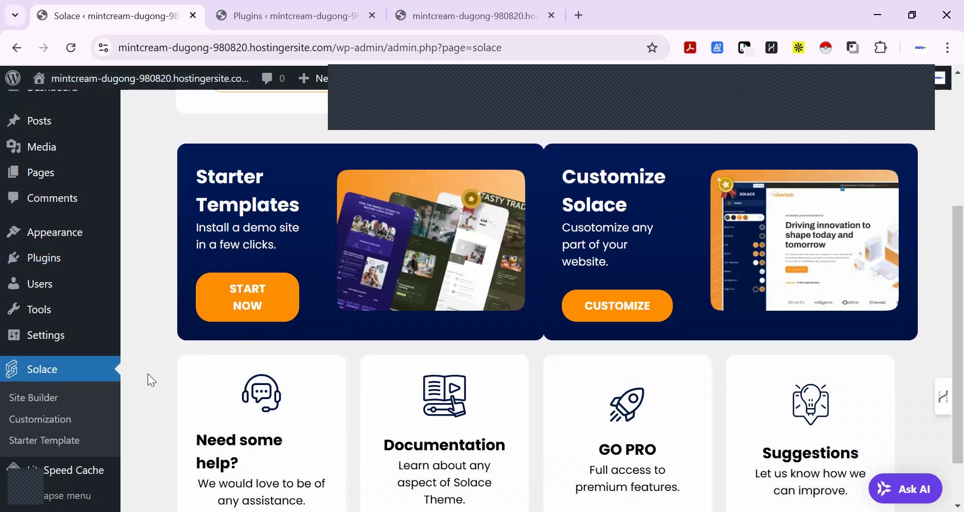
scroll(147, 374, "up", 2)
left_click(261, 375)
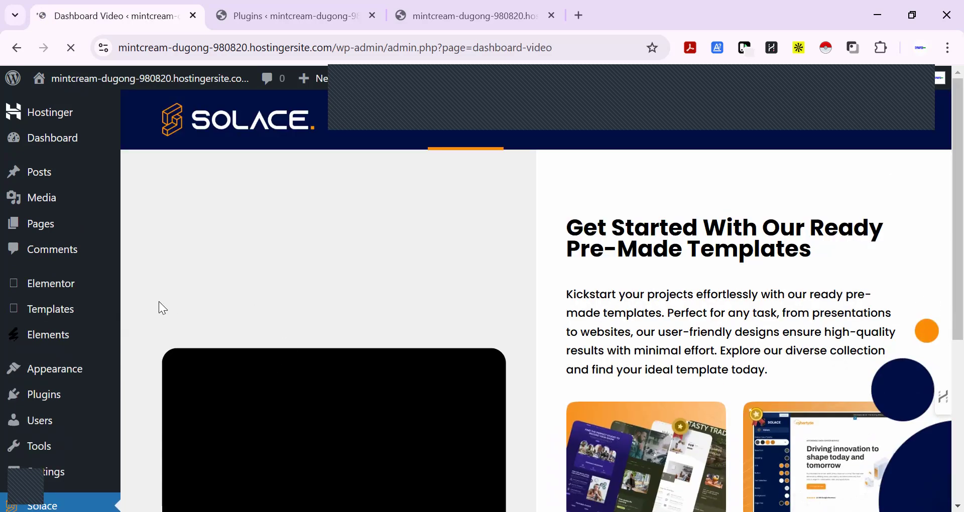
scroll(159, 305, "down", 5)
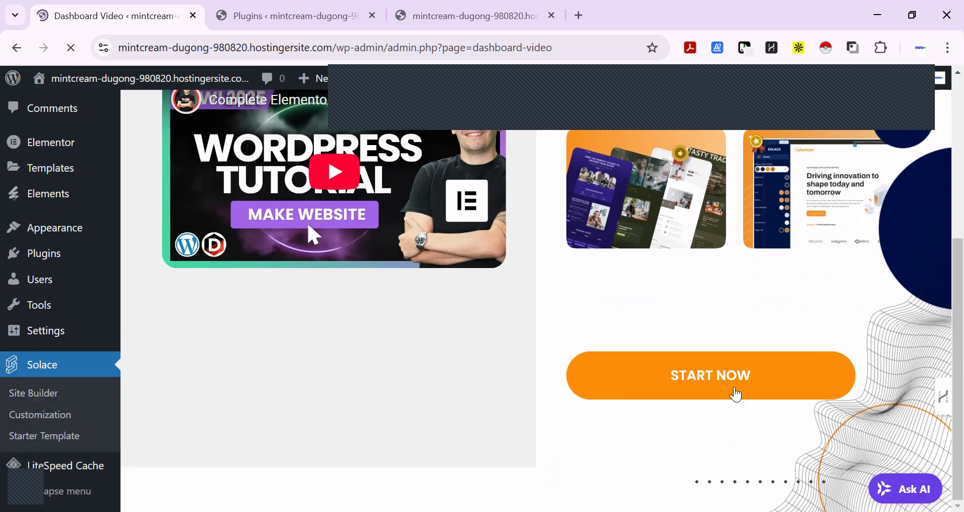
scroll(730, 384, "up", 5)
scroll(730, 384, "down", 3)
scroll(730, 384, "down", 2)
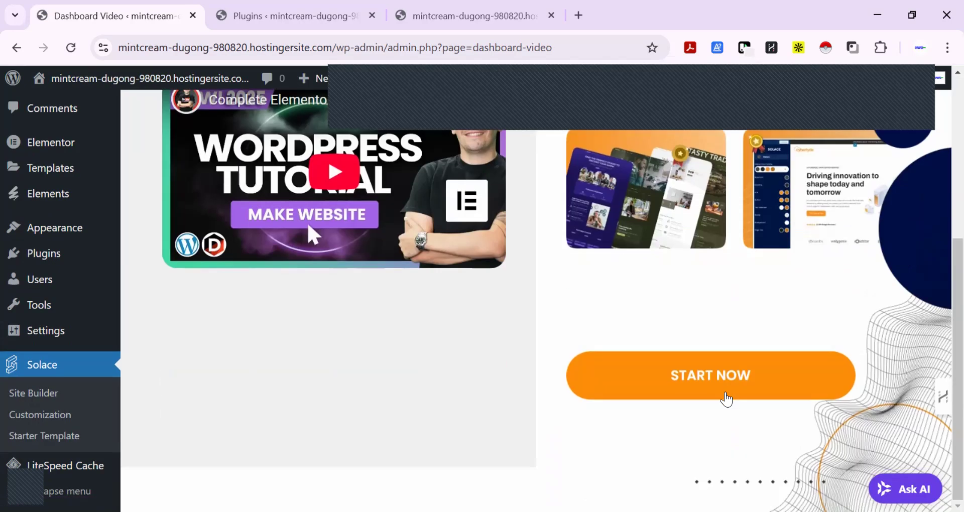
left_click(721, 384)
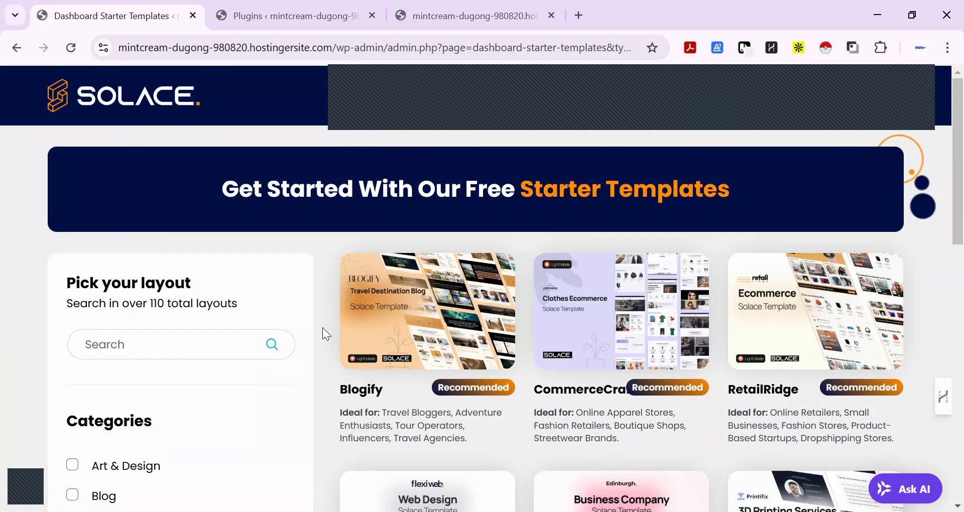
scroll(322, 327, "down", 4)
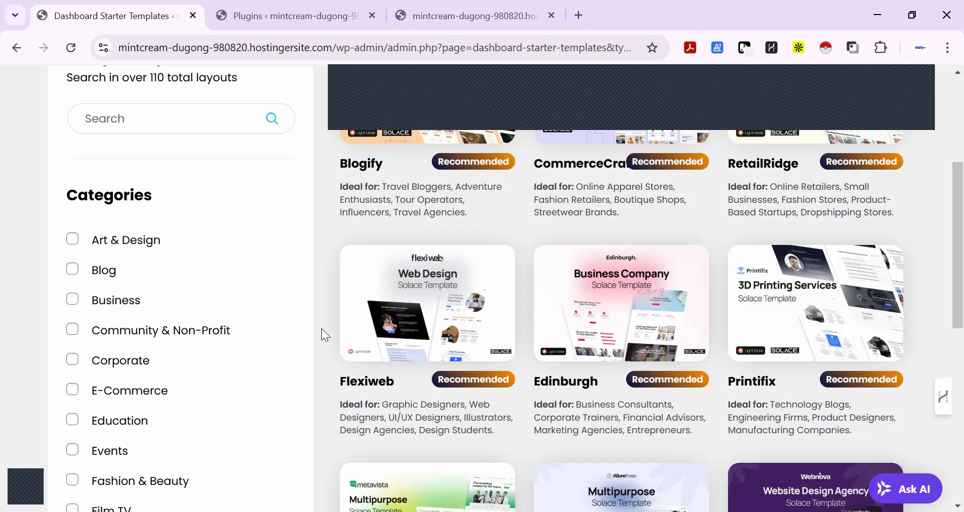
scroll(322, 333, "up", 5)
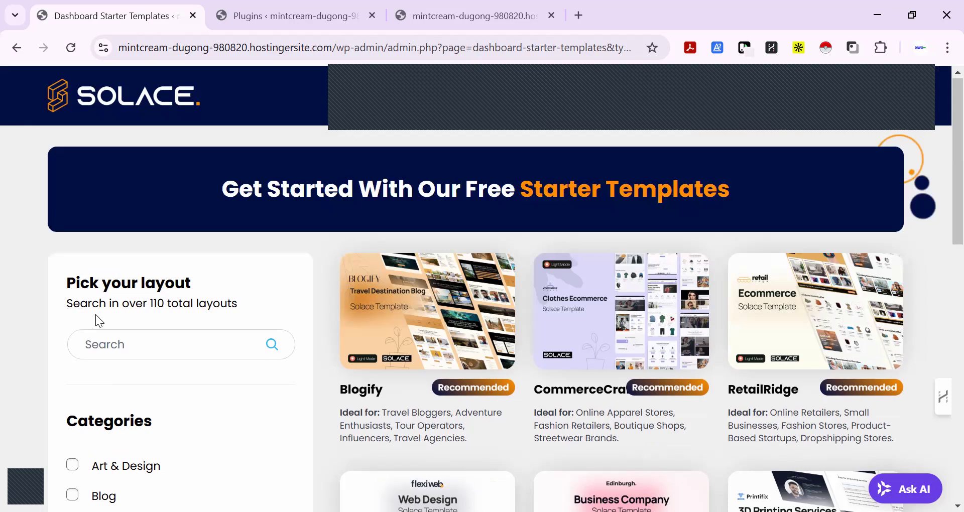
scroll(133, 317, "down", 5)
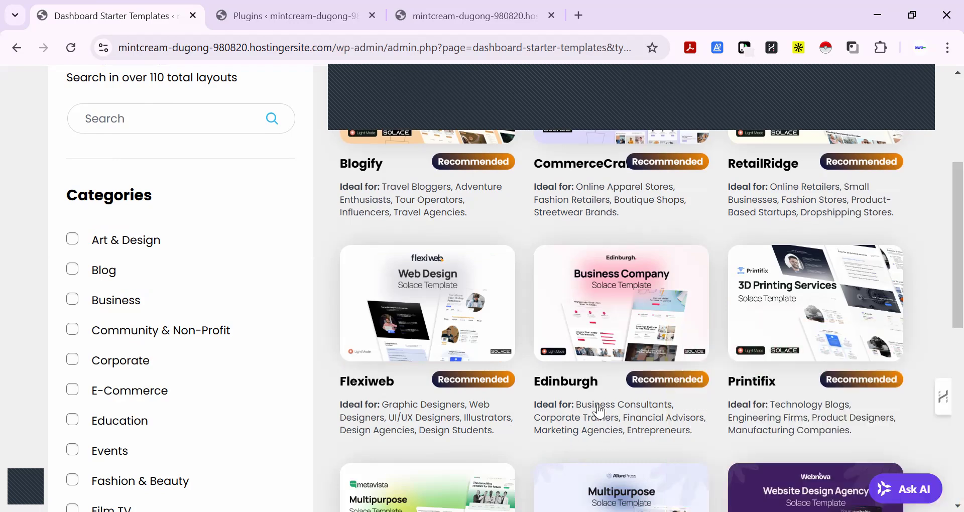
right_click(673, 450)
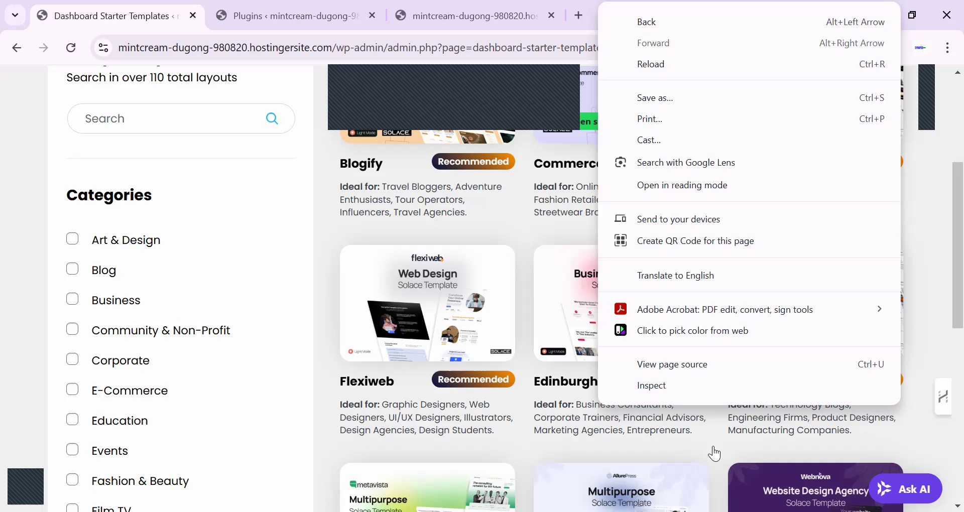
left_click(714, 450)
right_click(612, 330)
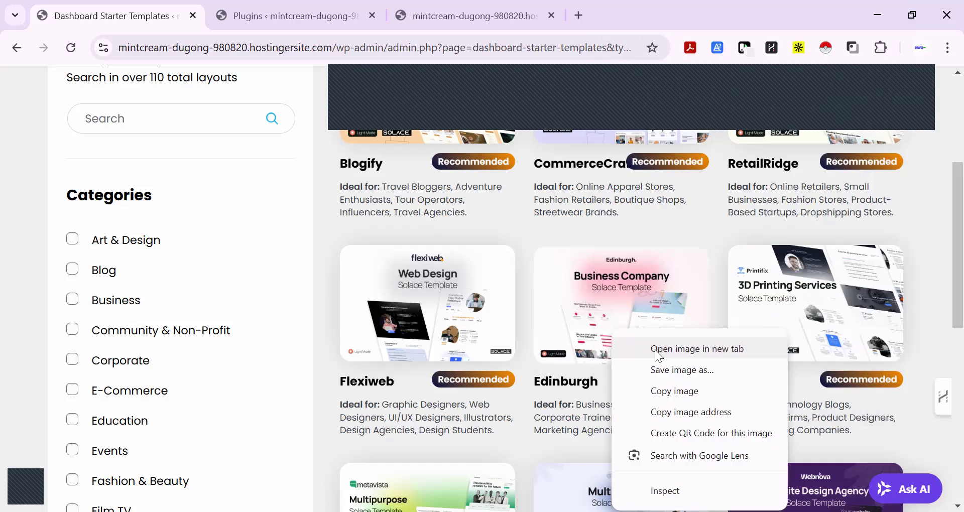
left_click(722, 307)
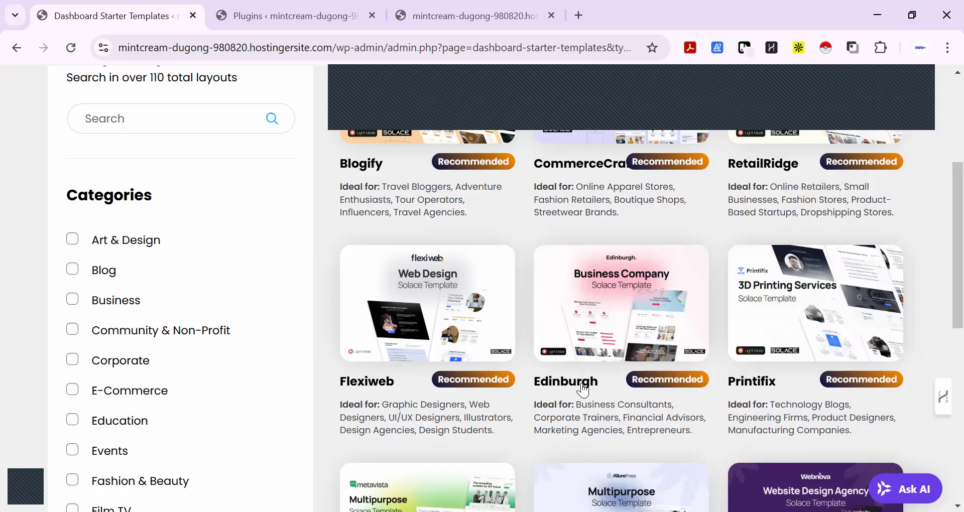
right_click(575, 390)
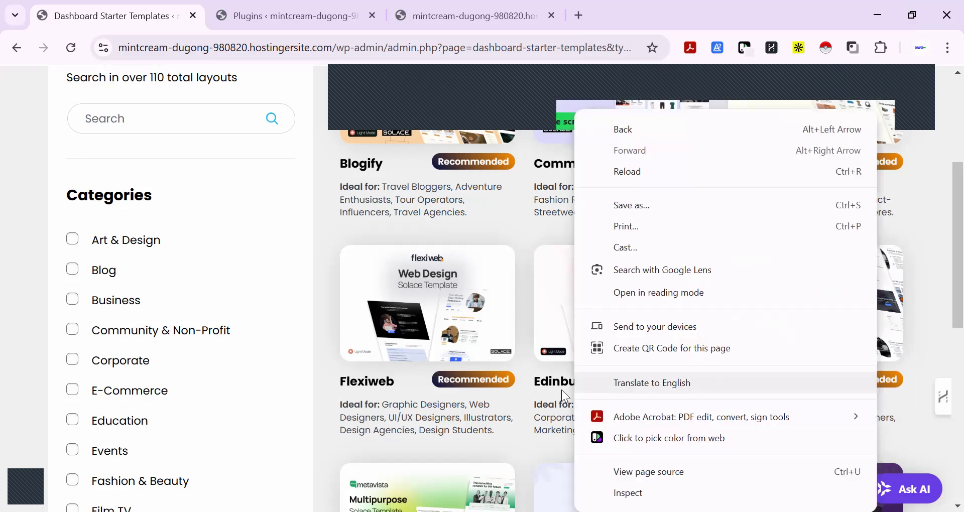
left_click(519, 459)
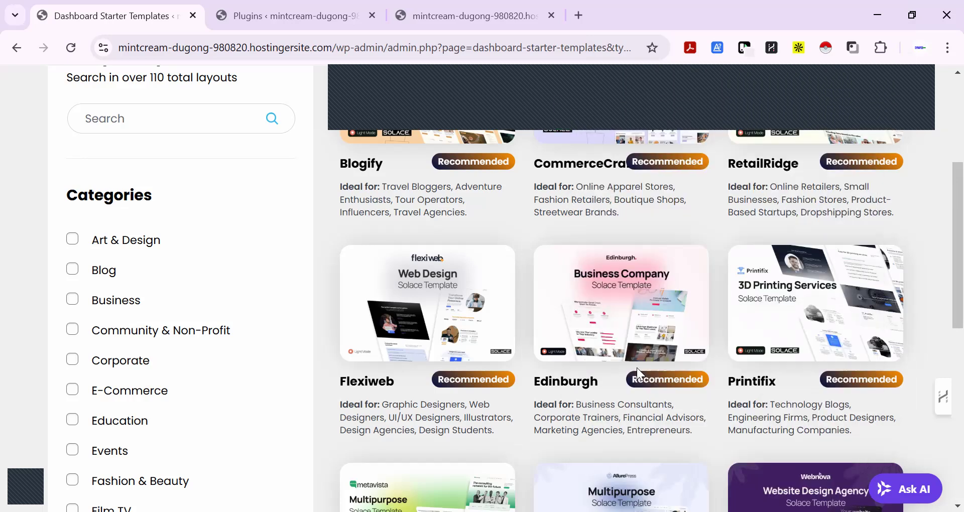
right_click(645, 378)
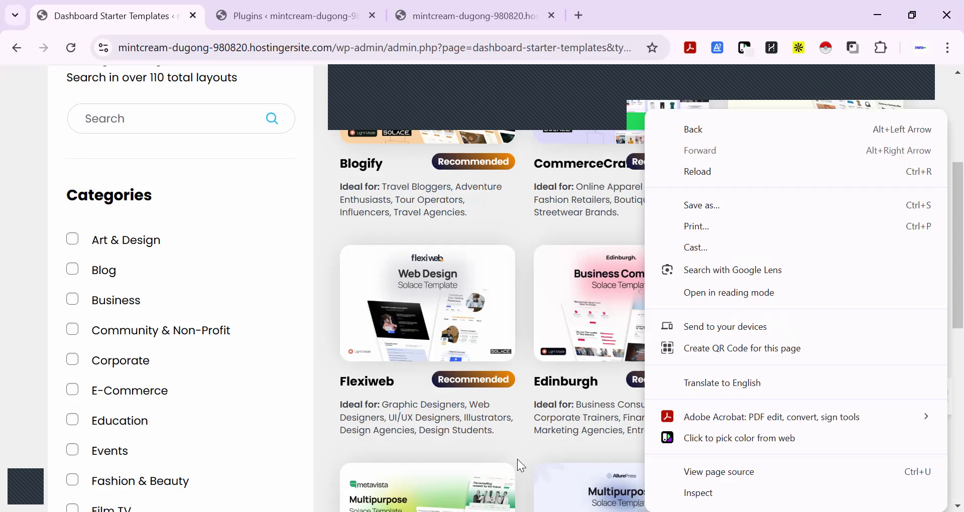
left_click(525, 456)
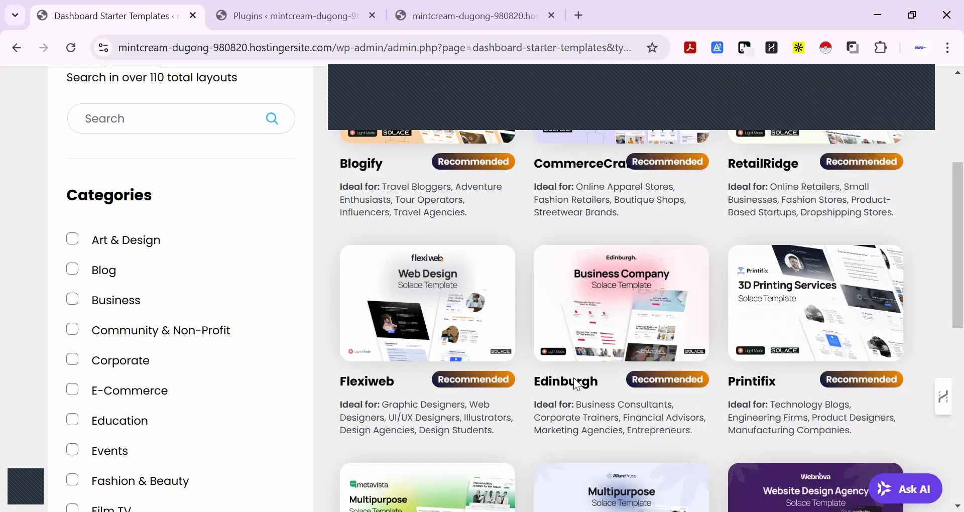
Look over the templates further down the gallery and go back to the Edinburgh business template
scroll(575, 383, "down", 4)
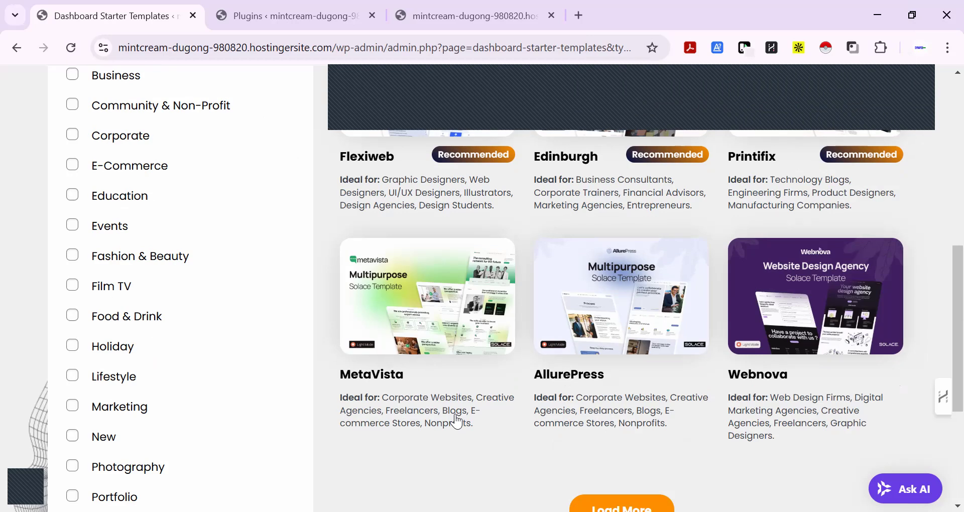
scroll(457, 422, "up", 6)
scroll(609, 413, "down", 2)
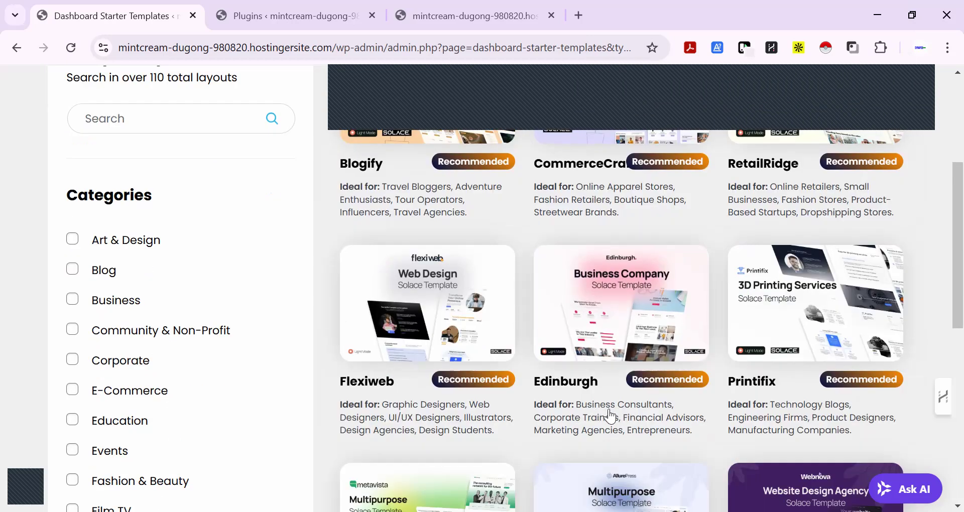
right_click(610, 413)
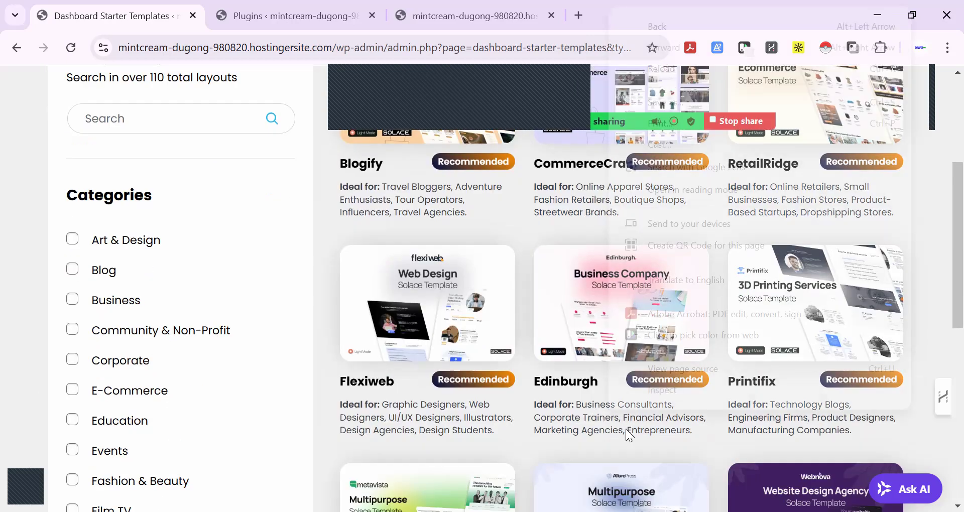
Select the Edinburgh business template from the gallery and look through its preview
left_click(714, 460)
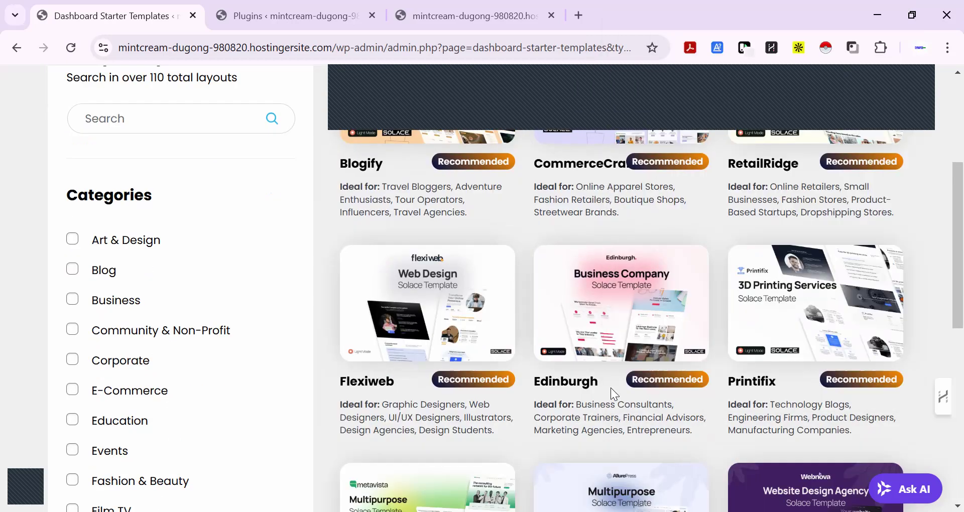
right_click(614, 328)
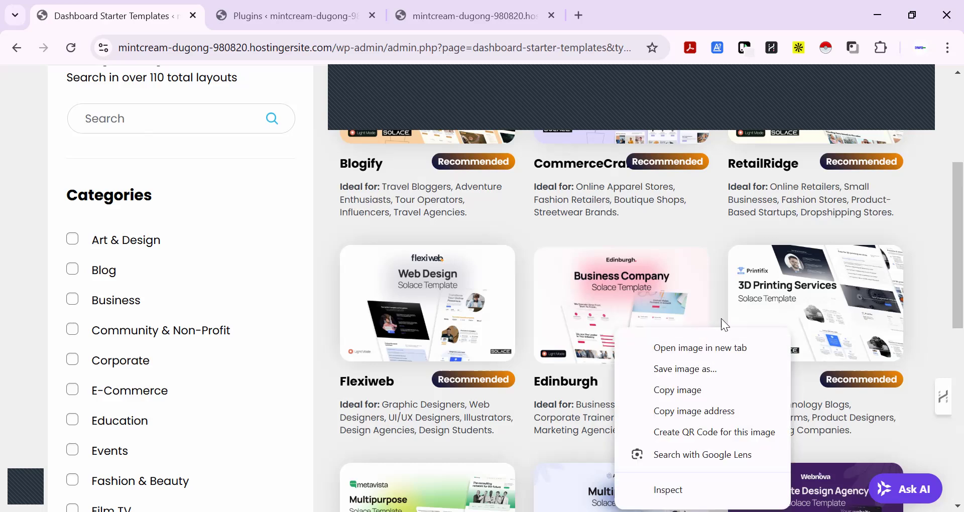
left_click(718, 304)
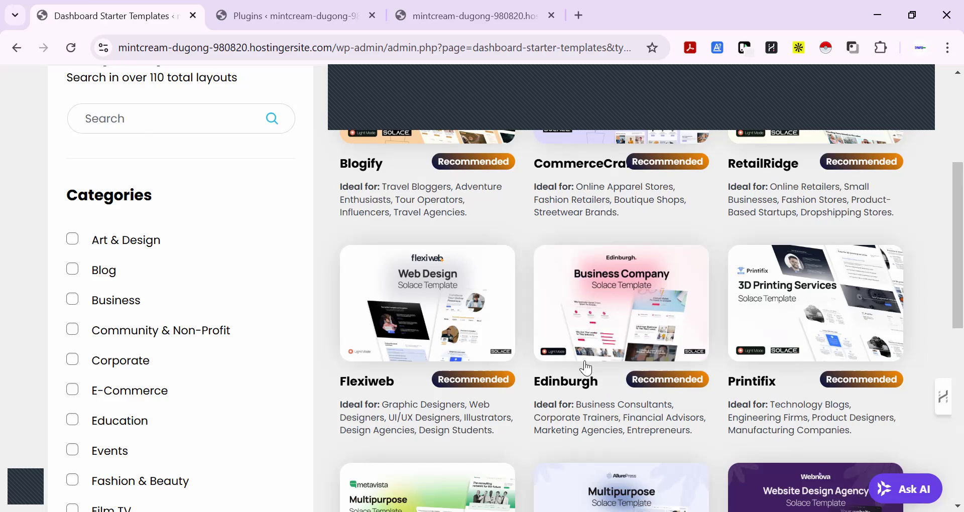
left_click(606, 362)
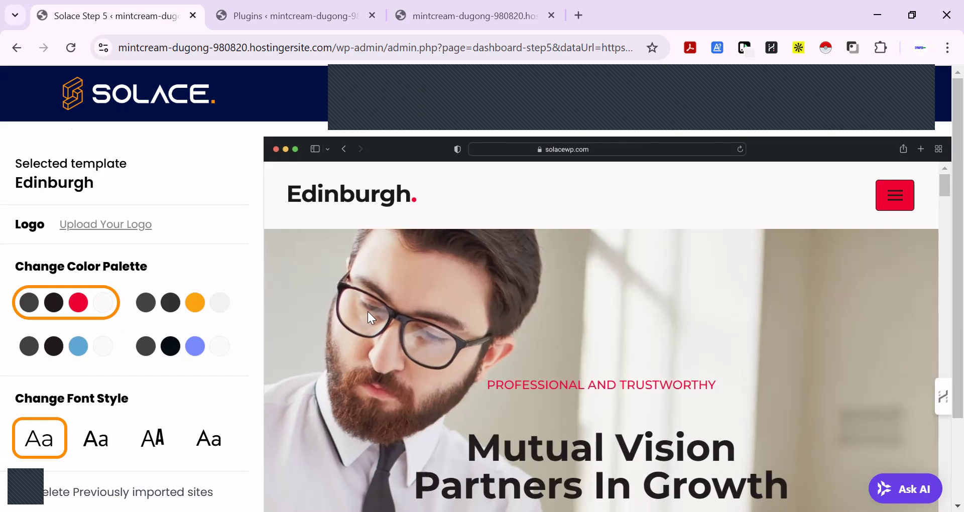
scroll(367, 310, "down", 5)
scroll(367, 310, "down", 8)
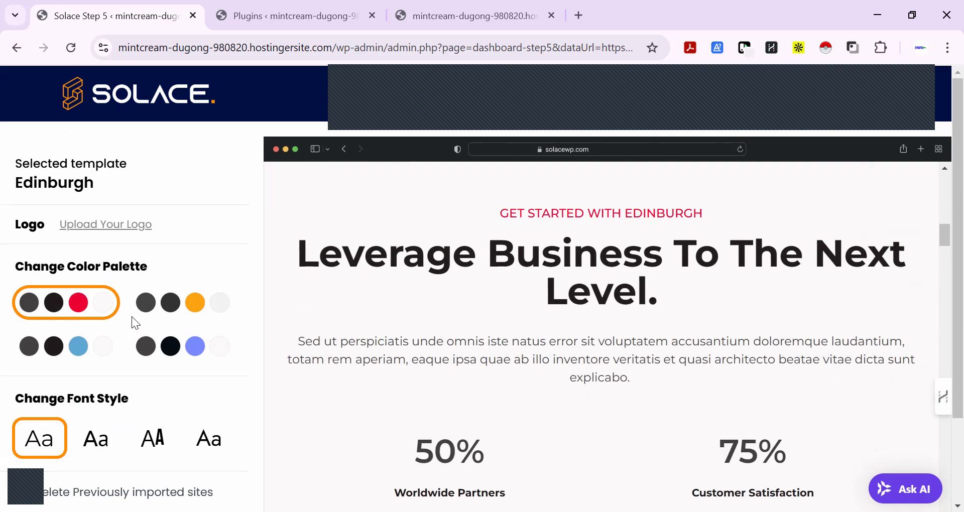
scroll(468, 353, "up", 12)
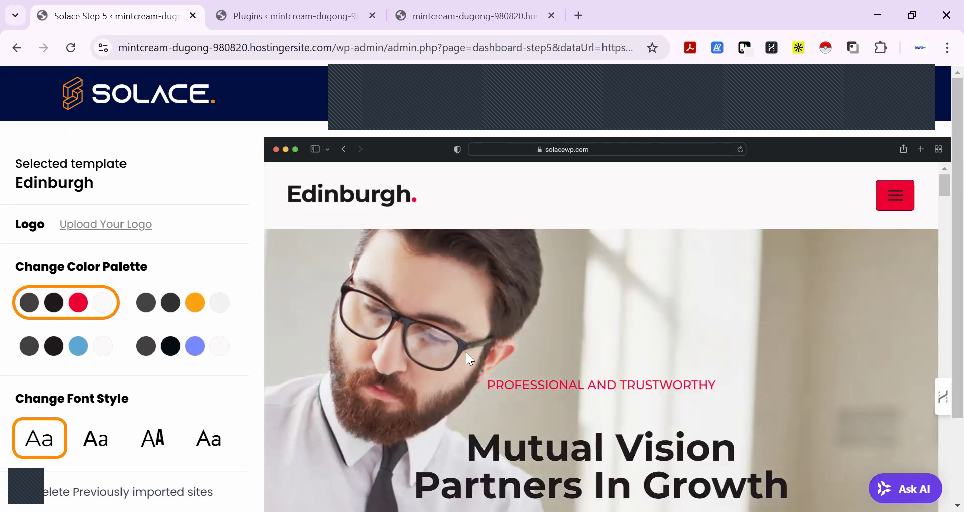
Try the purple, orange and blue color palettes on the Edinburgh preview and go back to the red one
left_click(208, 345)
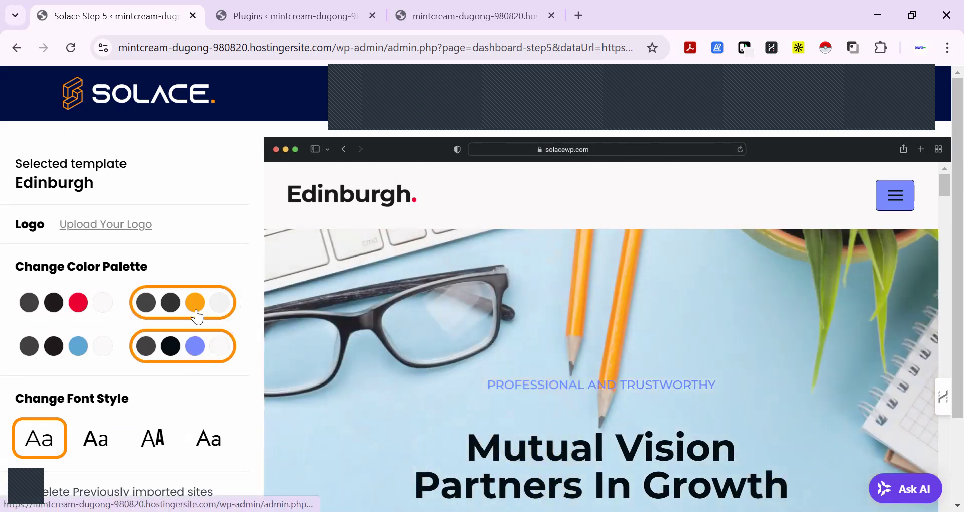
left_click(196, 314)
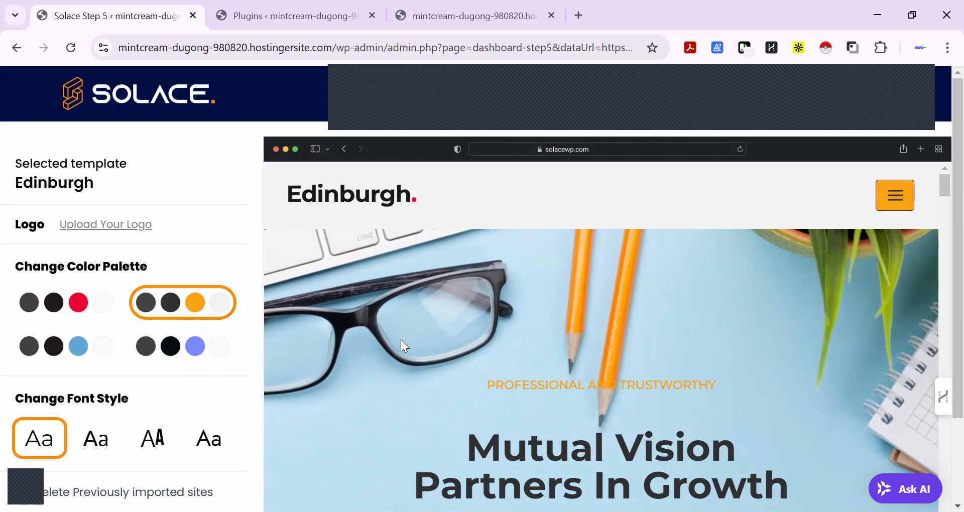
left_click(102, 315)
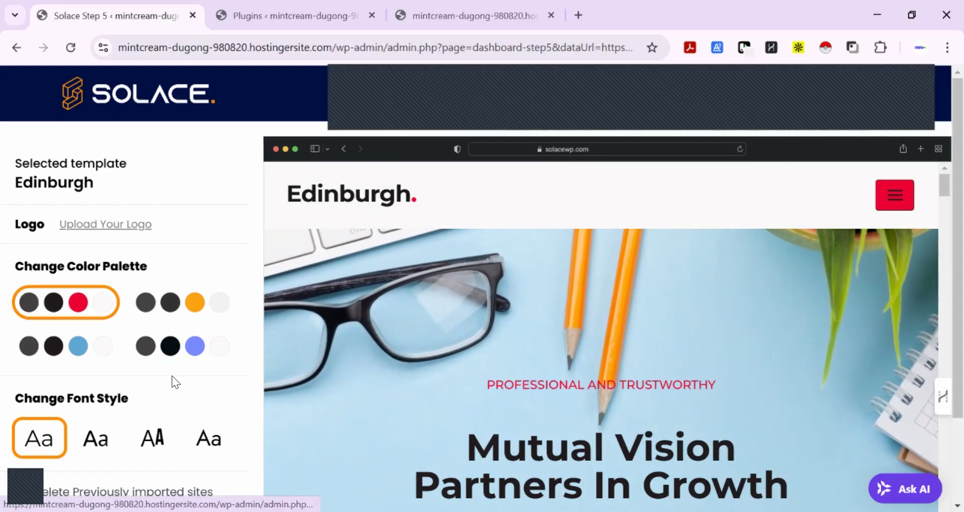
left_click(83, 360)
left_click(192, 354)
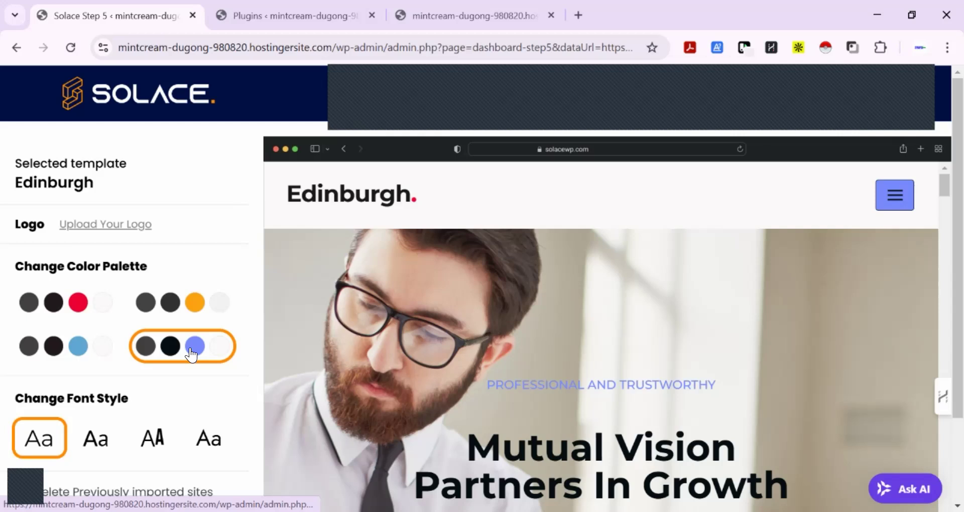
left_click(75, 351)
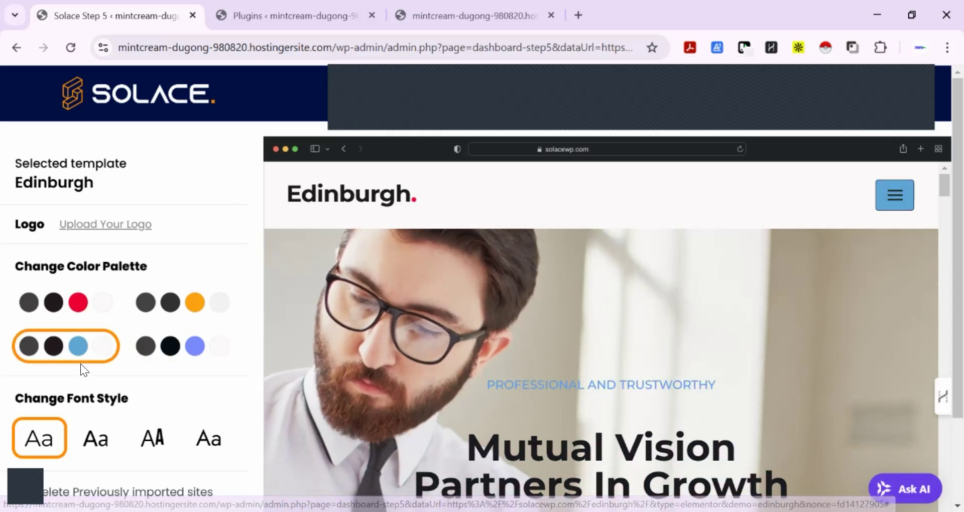
left_click(78, 313)
scroll(474, 344, "down", 4)
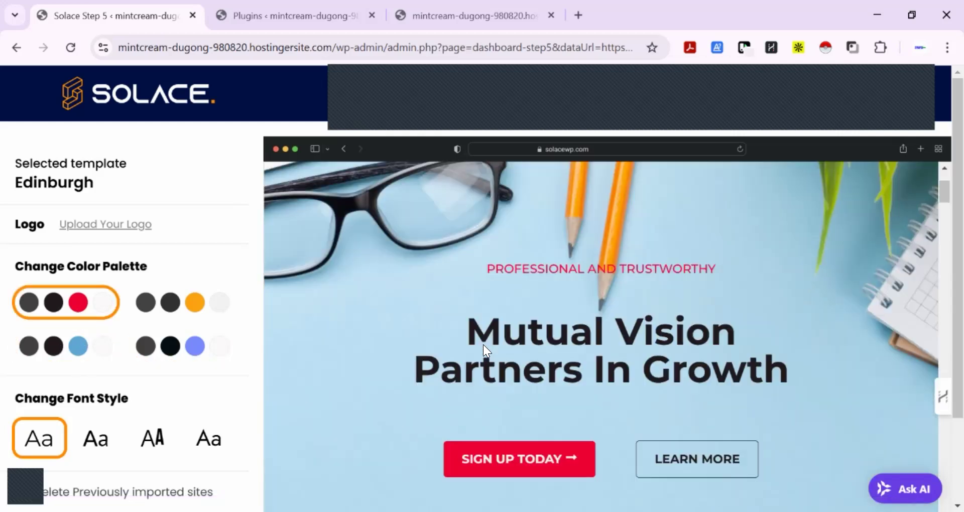
scroll(483, 344, "down", 3)
scroll(452, 341, "up", 1)
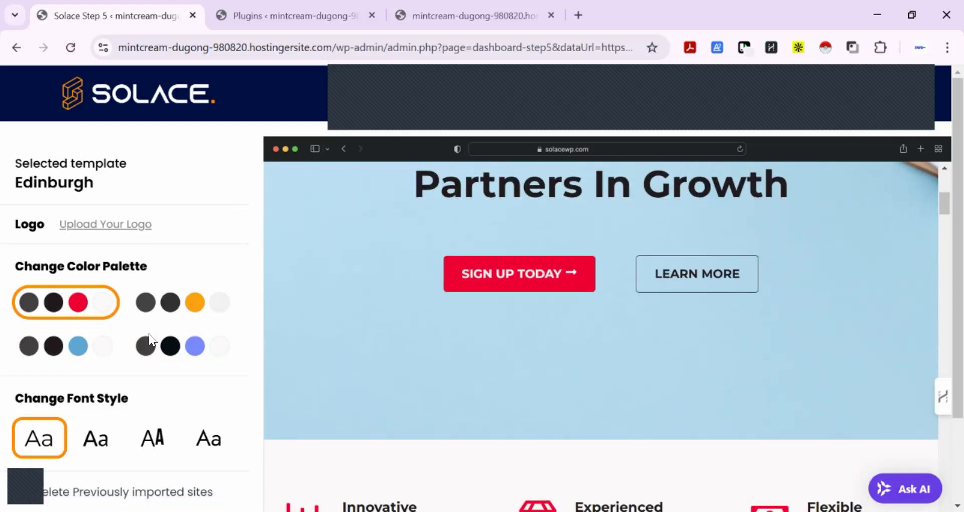
Compare the purple, orange and blue palettes on the preview's sign-up section, then reselect the red palette
left_click(179, 347)
left_click(180, 302)
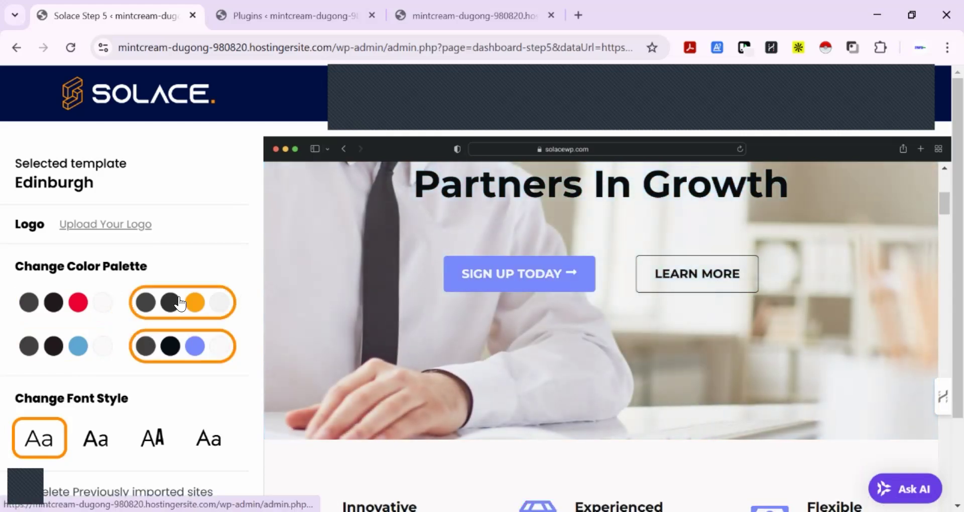
left_click(90, 305)
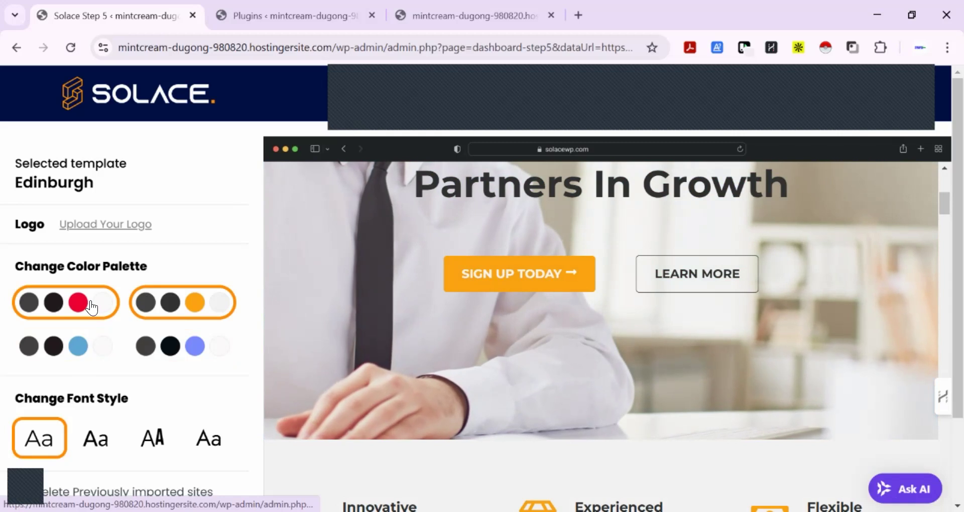
left_click(78, 346)
left_click(81, 303)
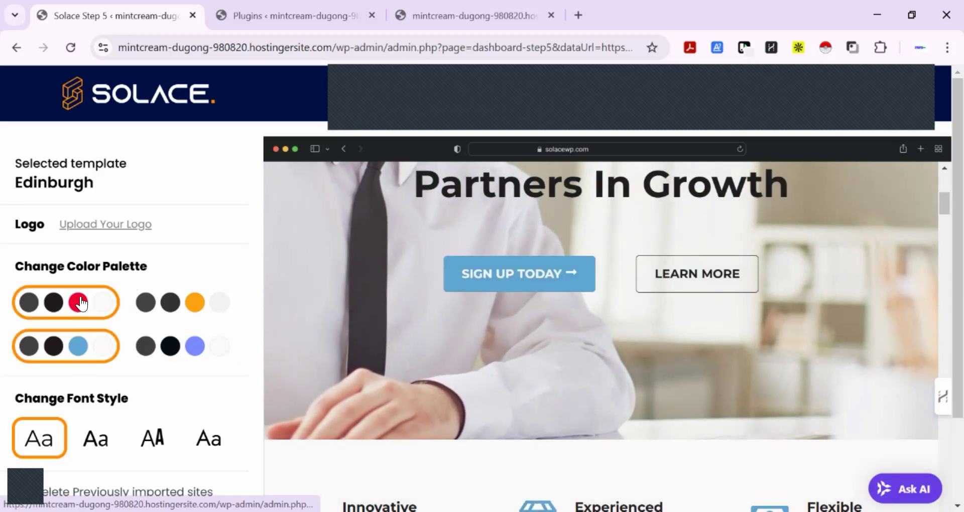
Import the Edinburgh template with Delete Previously imported sites enabled, putting off the newsletter sign-up
scroll(198, 388, "down", 3)
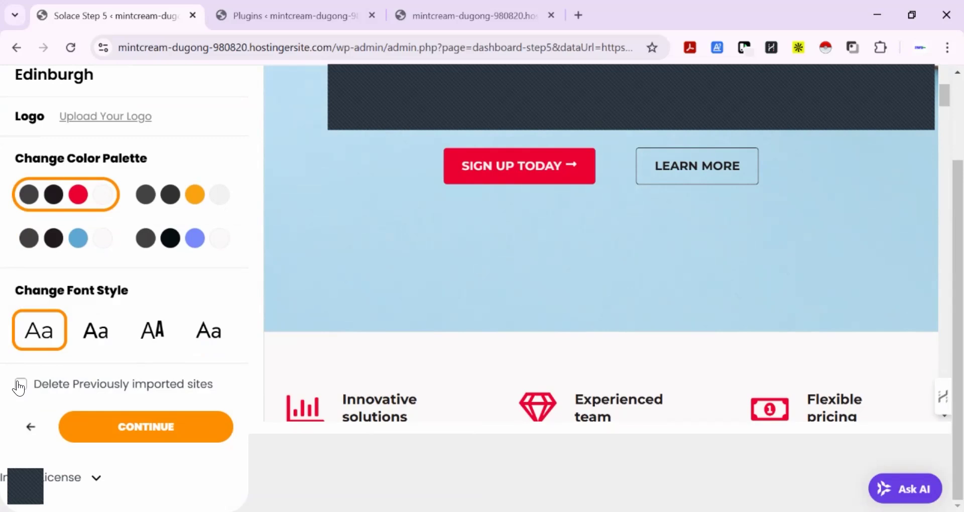
left_click(20, 385)
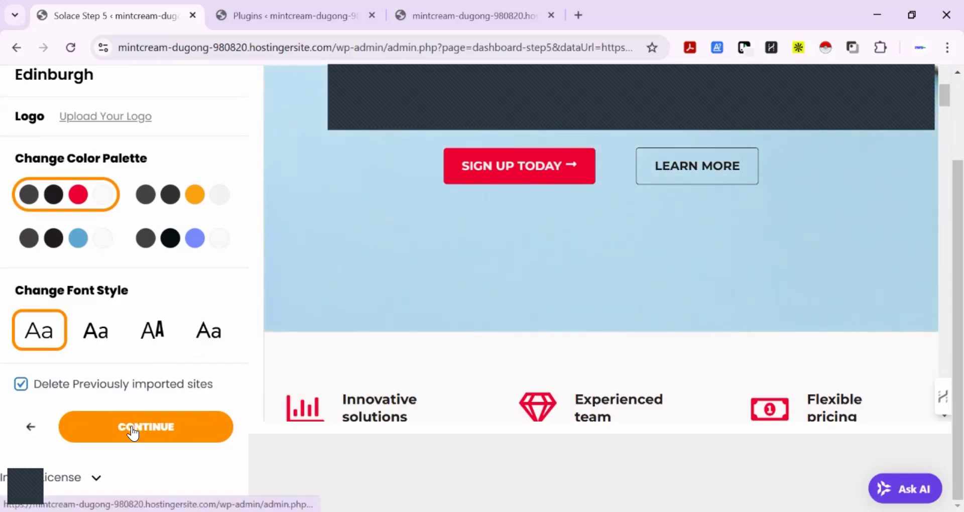
left_click(132, 432)
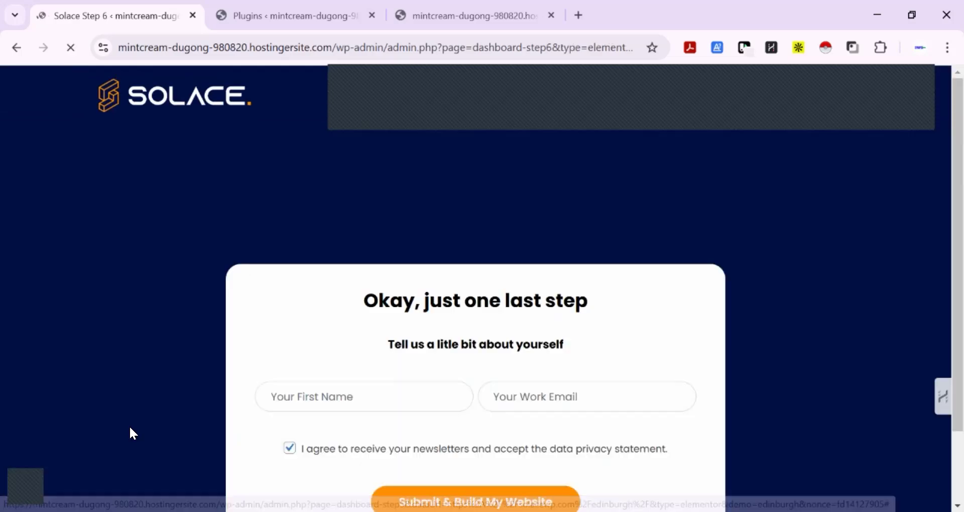
scroll(548, 389, "down", 2)
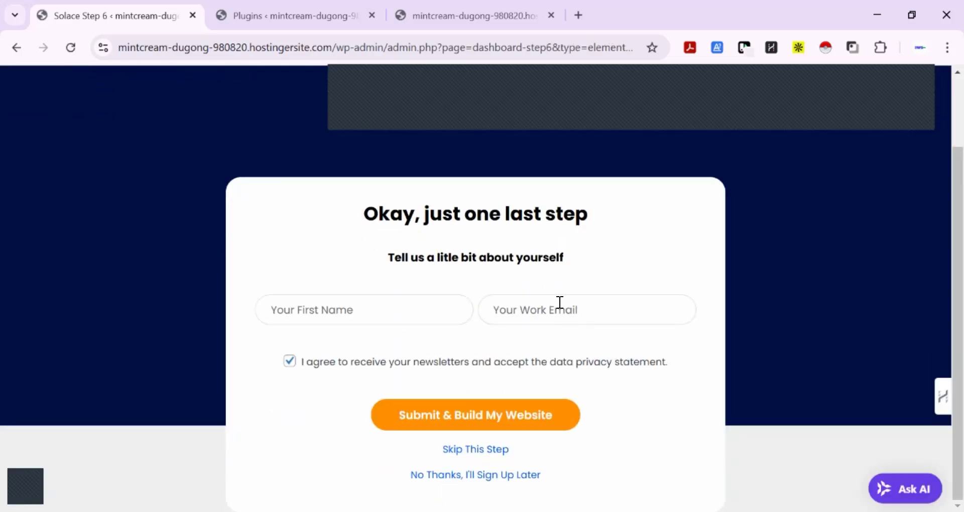
left_click(471, 478)
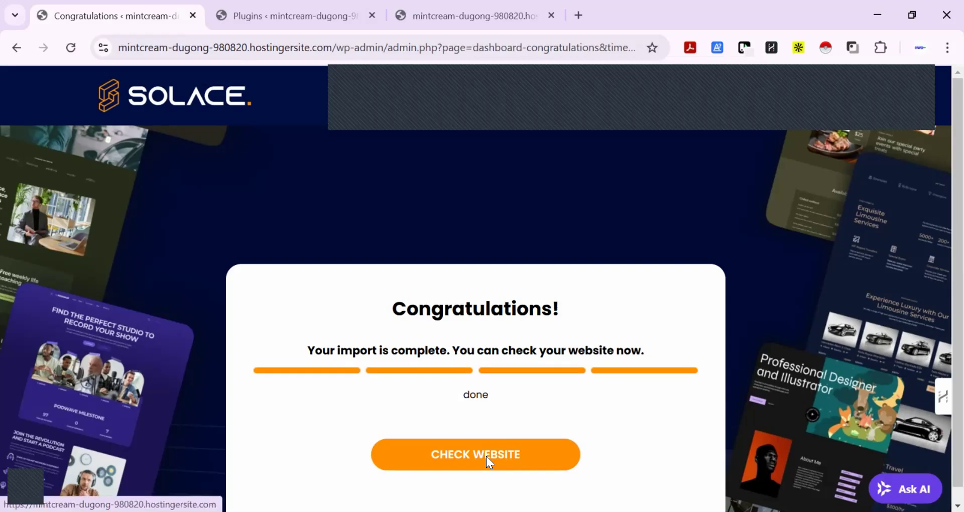
Open the imported website in a new browser tab and place that tab directly after the Congratulations tab
right_click(487, 455)
left_click(594, 284)
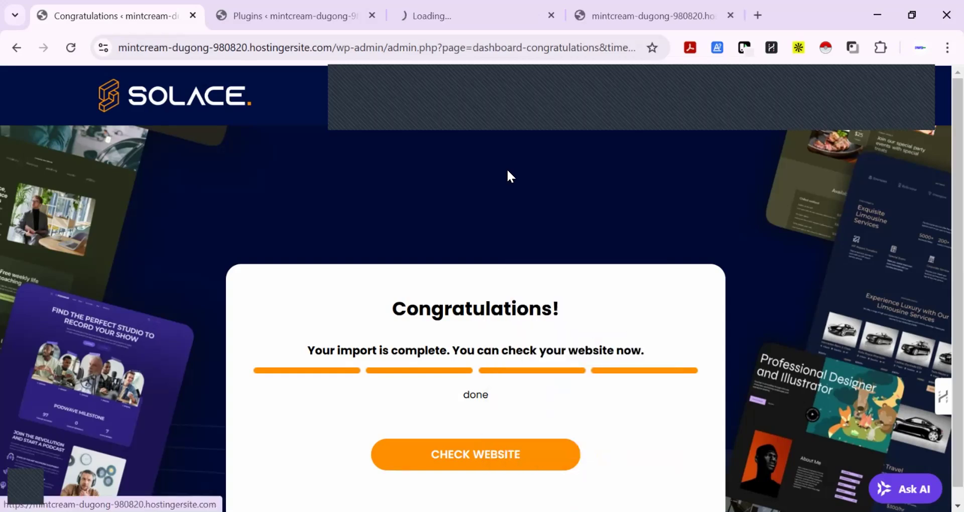
left_click_drag(483, 15, 332, 4)
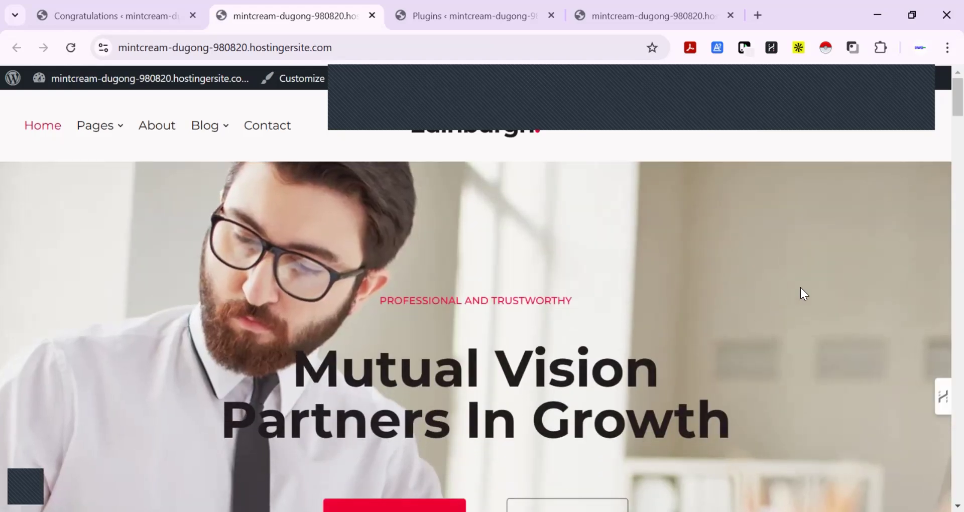
Look over the imported home page from the hero section through services and pricing to the footer, and return to its start
scroll(800, 287, "down", 10)
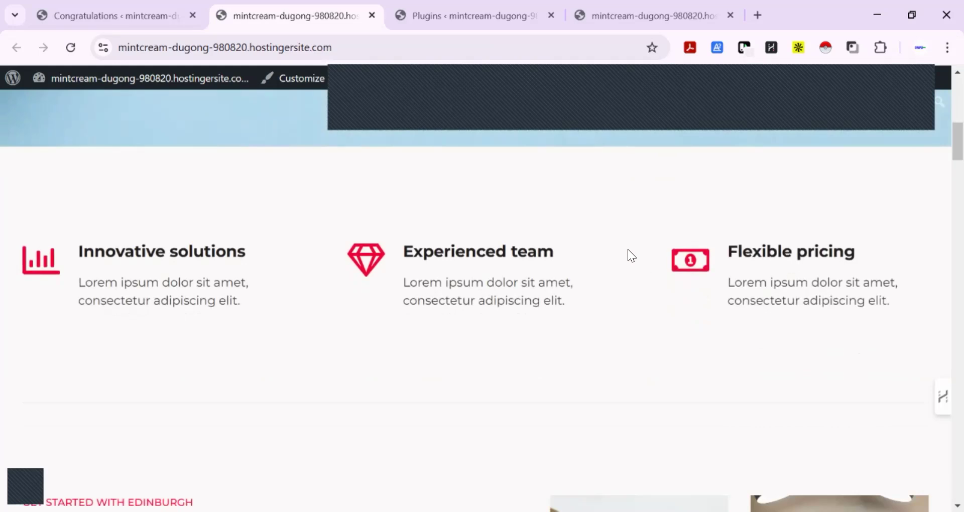
scroll(628, 249, "down", 5)
scroll(522, 291, "down", 8)
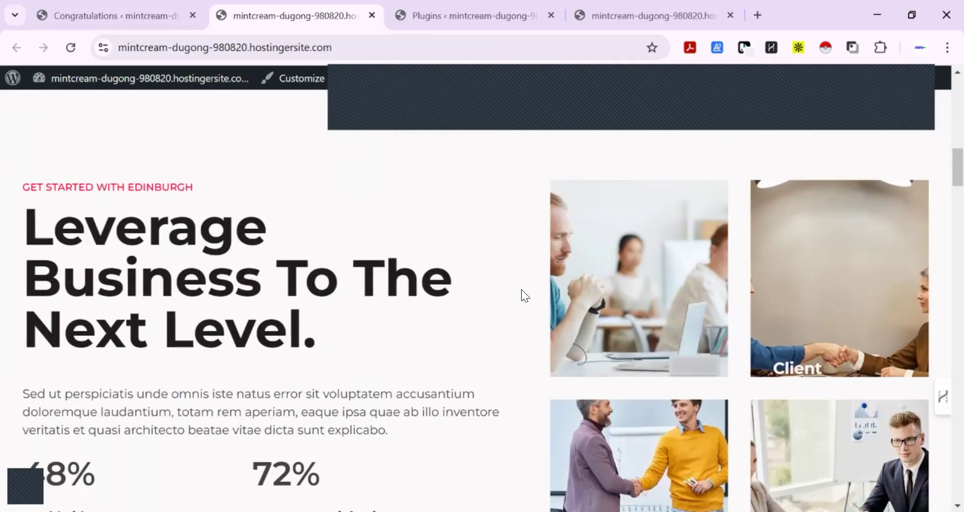
scroll(522, 291, "down", 7)
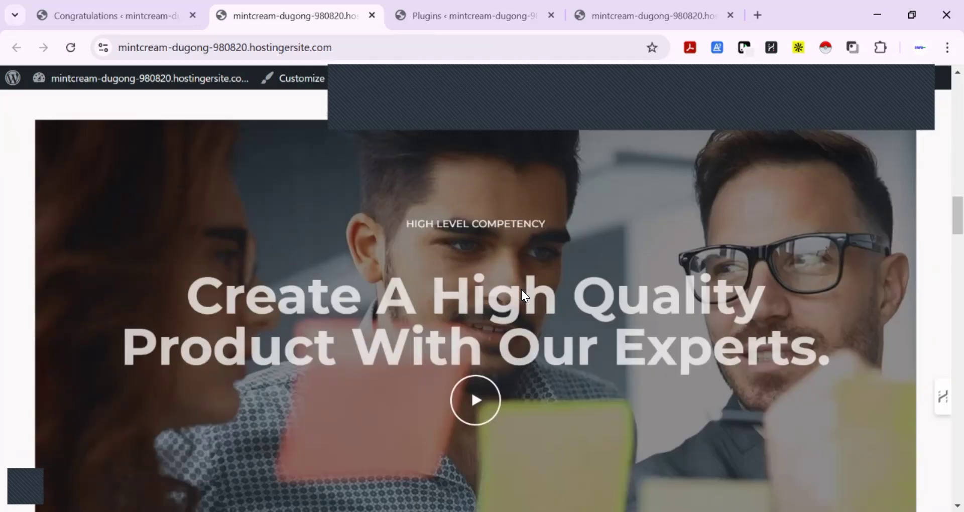
scroll(522, 291, "down", 4)
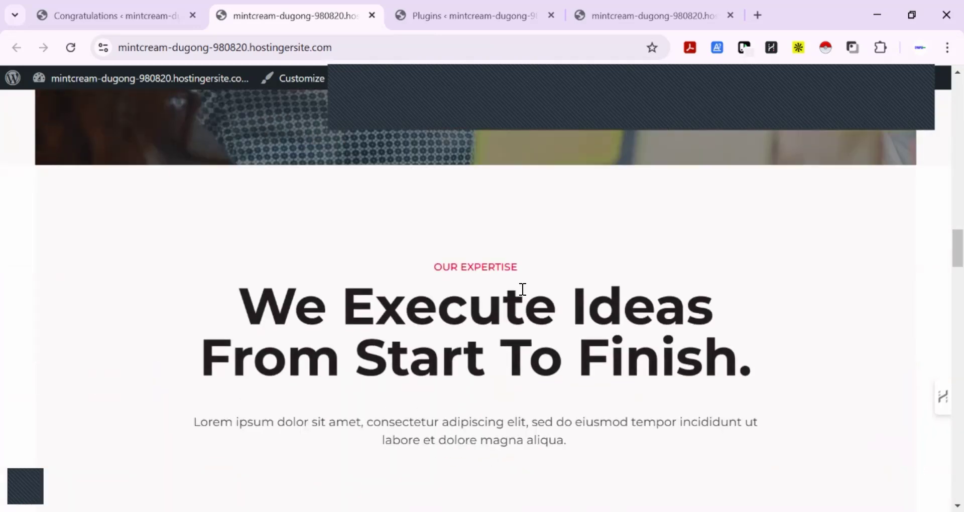
scroll(766, 241, "down", 5)
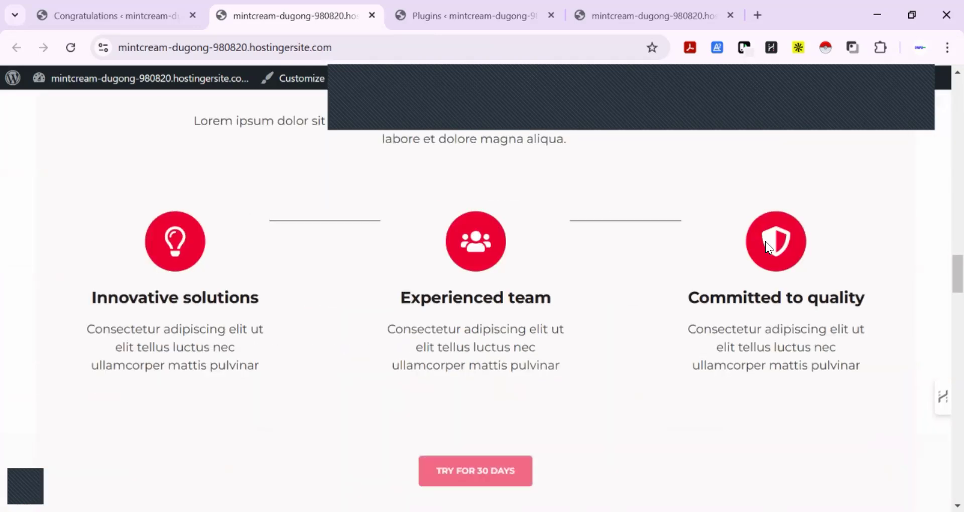
scroll(765, 241, "down", 4)
scroll(766, 241, "down", 6)
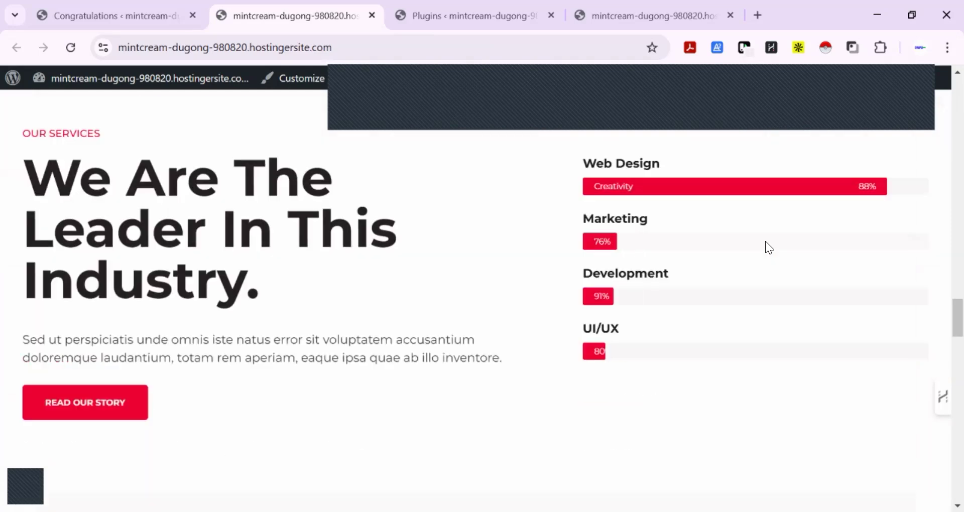
scroll(545, 245, "down", 4)
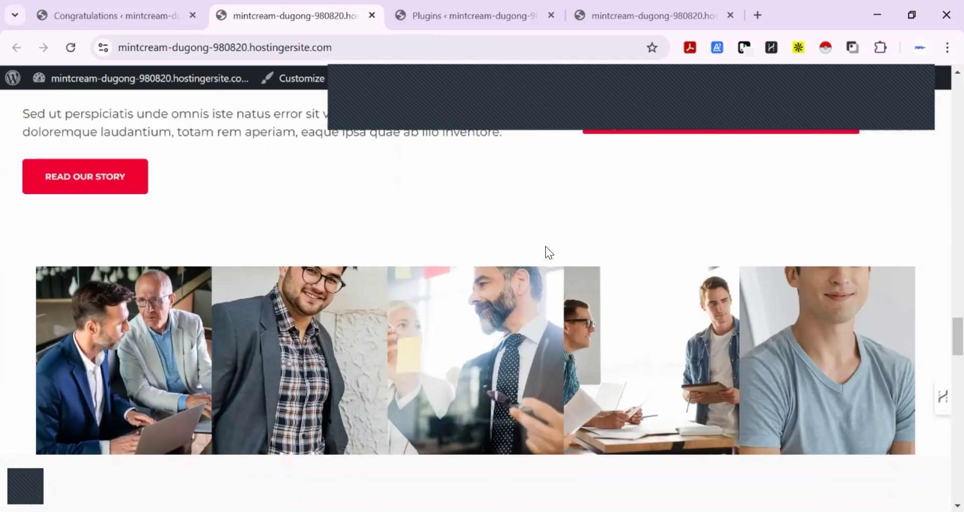
scroll(545, 246, "down", 6)
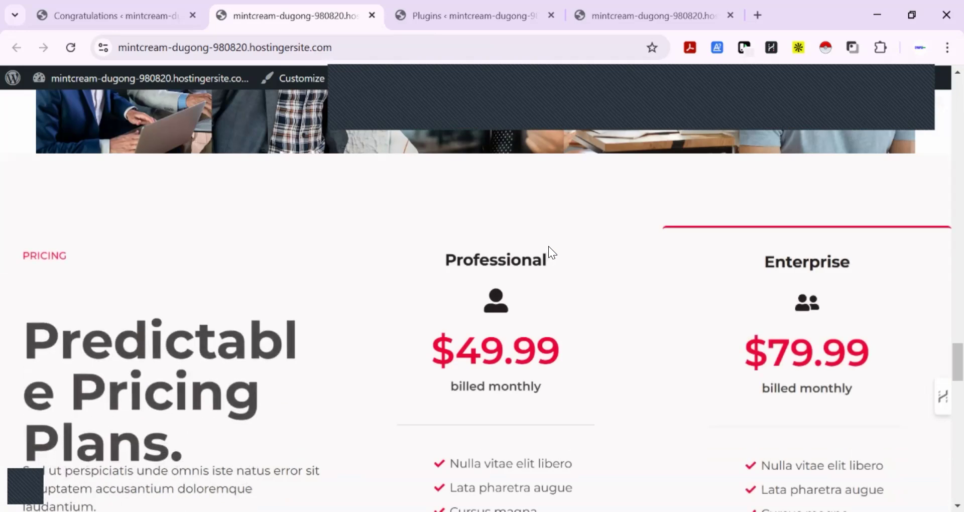
scroll(653, 273, "down", 6)
scroll(653, 273, "down", 11)
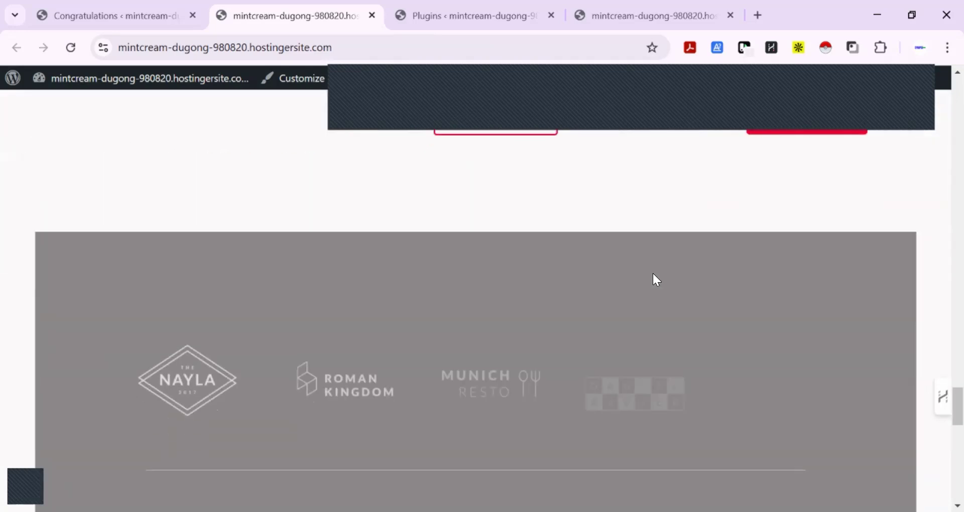
scroll(653, 273, "down", 13)
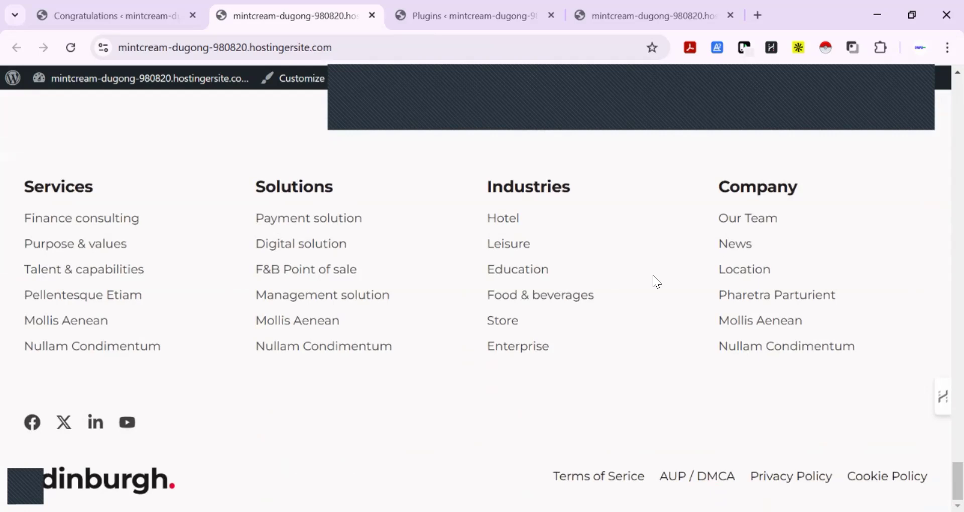
scroll(653, 276, "up", 20)
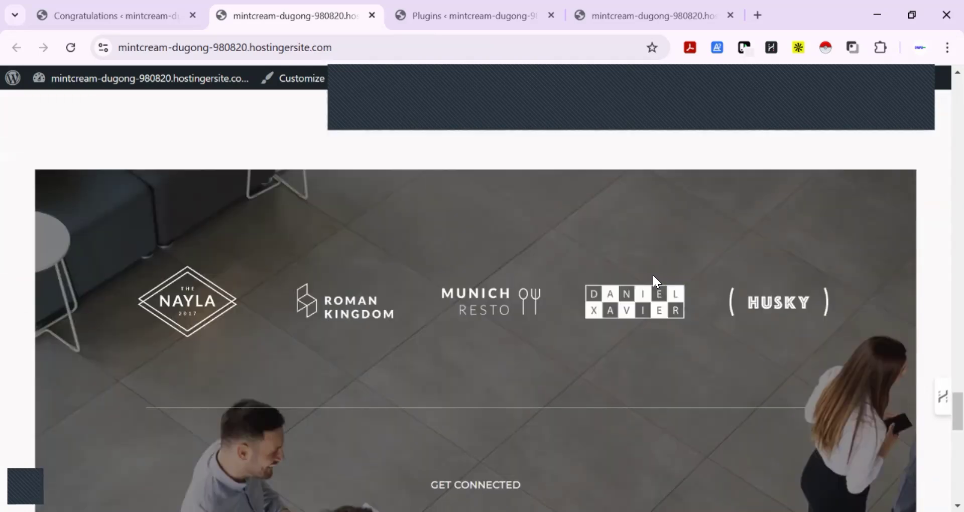
scroll(652, 275, "up", 15)
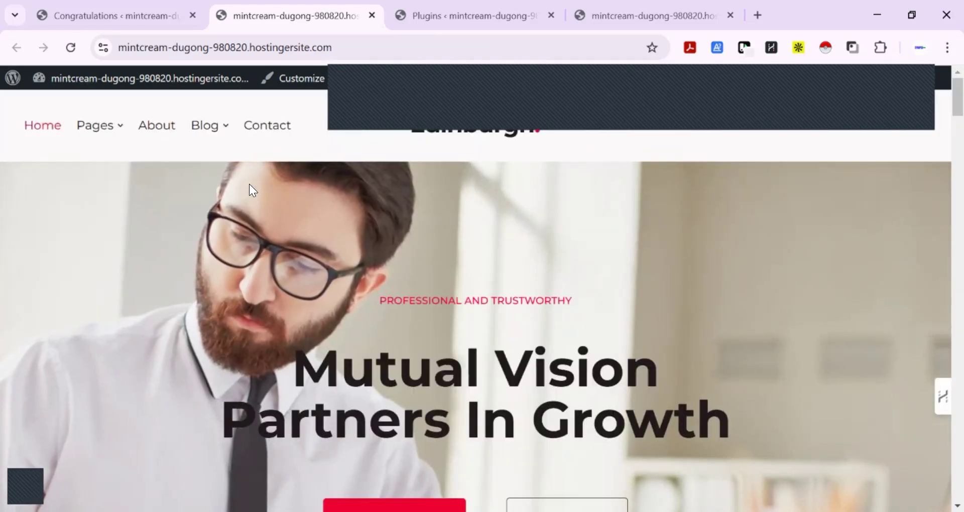
Open the site's Contact page and look through its map, message and locations sections down to the frequently asked questions
left_click(272, 129)
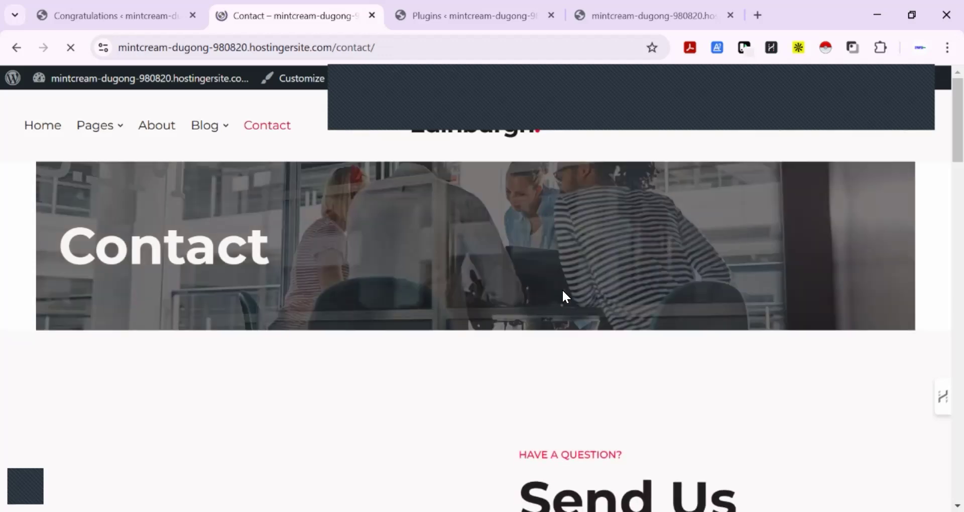
scroll(552, 296, "down", 4)
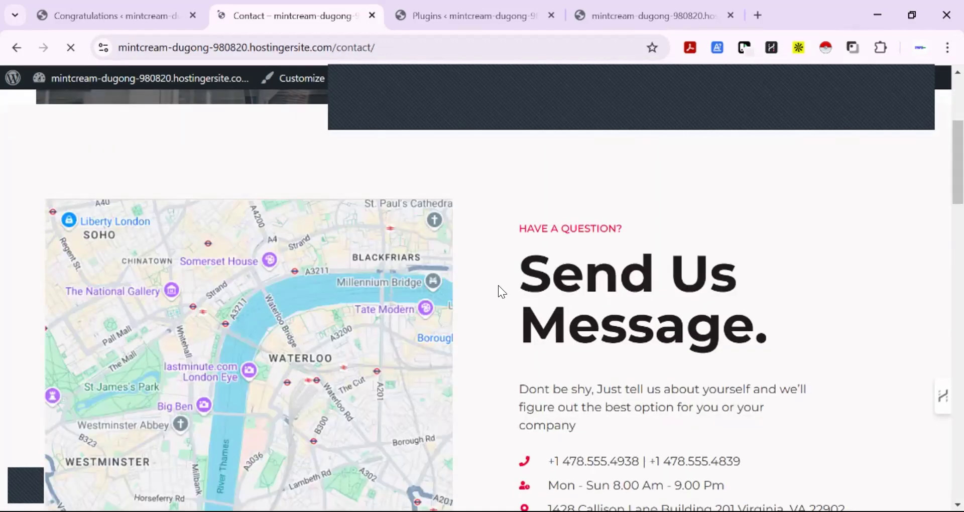
scroll(498, 285, "down", 8)
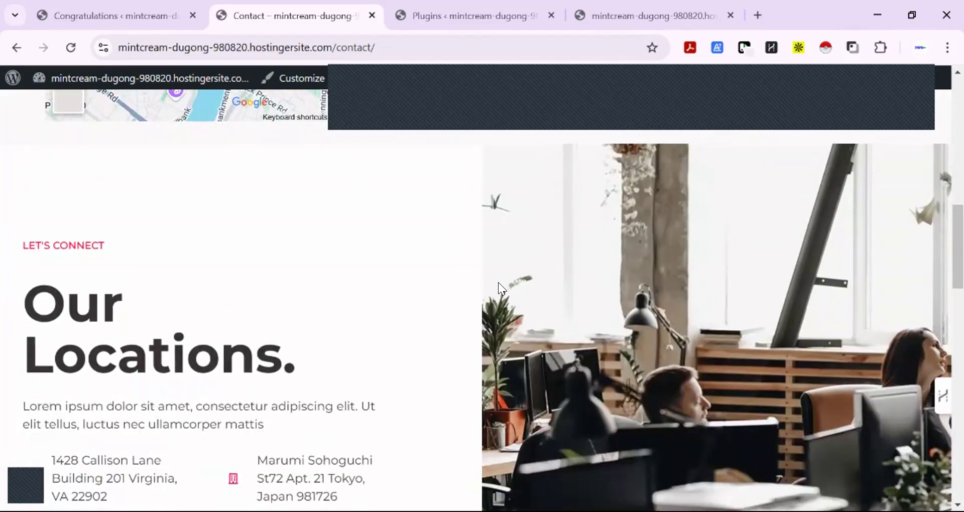
scroll(498, 283, "down", 10)
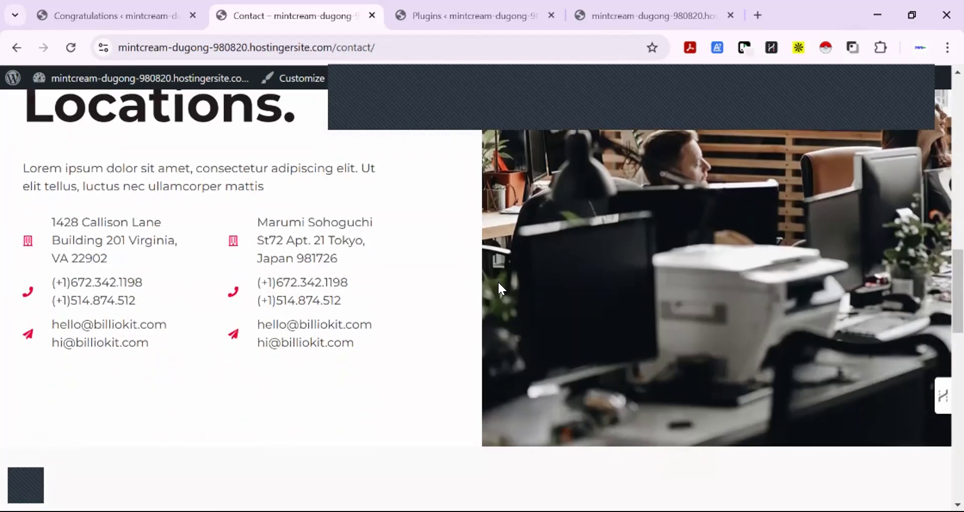
scroll(498, 282, "down", 5)
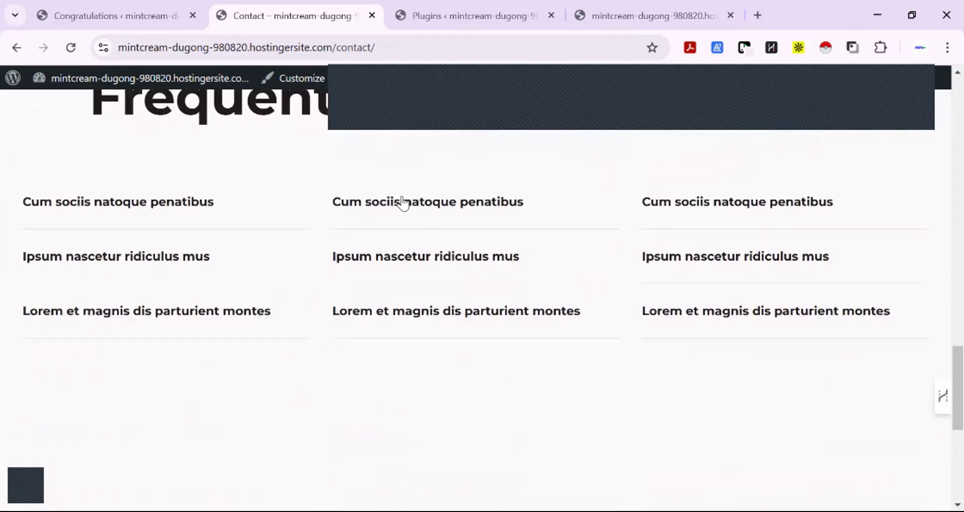
Test the FAQ accordions with the middle column's first question and all three questions in the first column
left_click(405, 203)
left_click(155, 210)
left_click(166, 258)
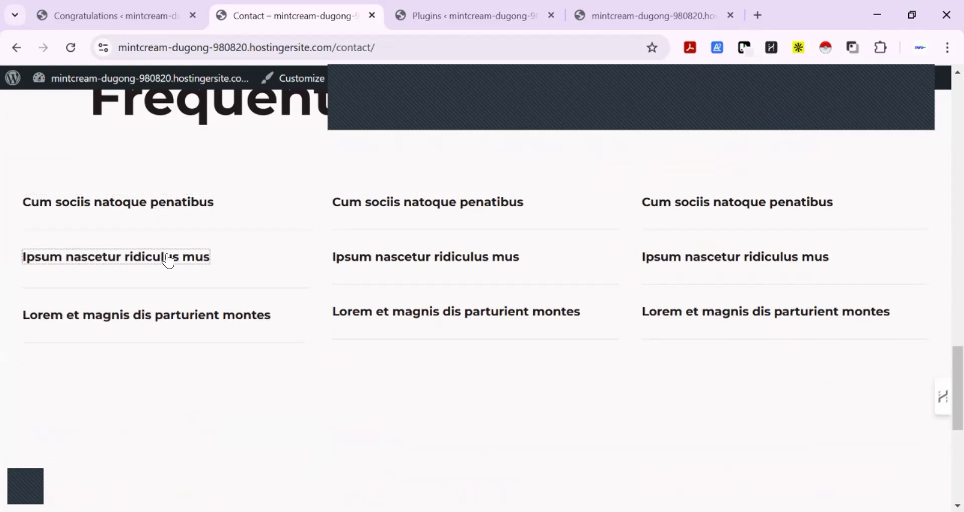
left_click(172, 307)
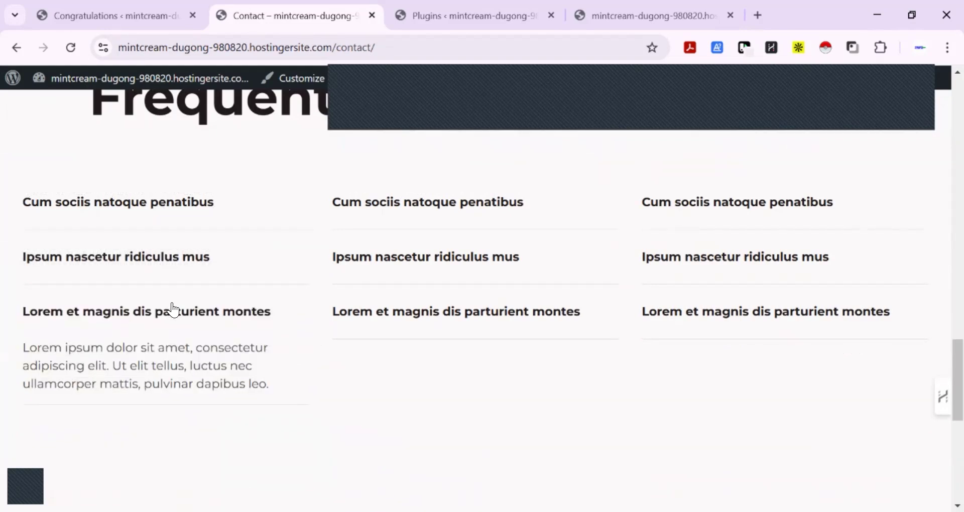
Review the rest of the Contact page, recheck its map, contact details and locations sections, and return to its start
scroll(173, 303, "down", 4)
scroll(173, 302, "down", 3)
scroll(173, 303, "up", 20)
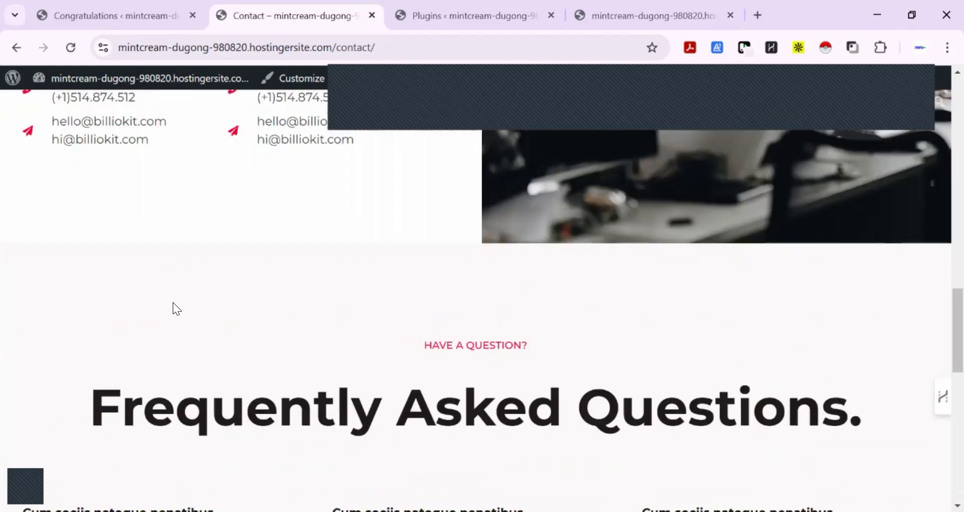
scroll(169, 302, "down", 3)
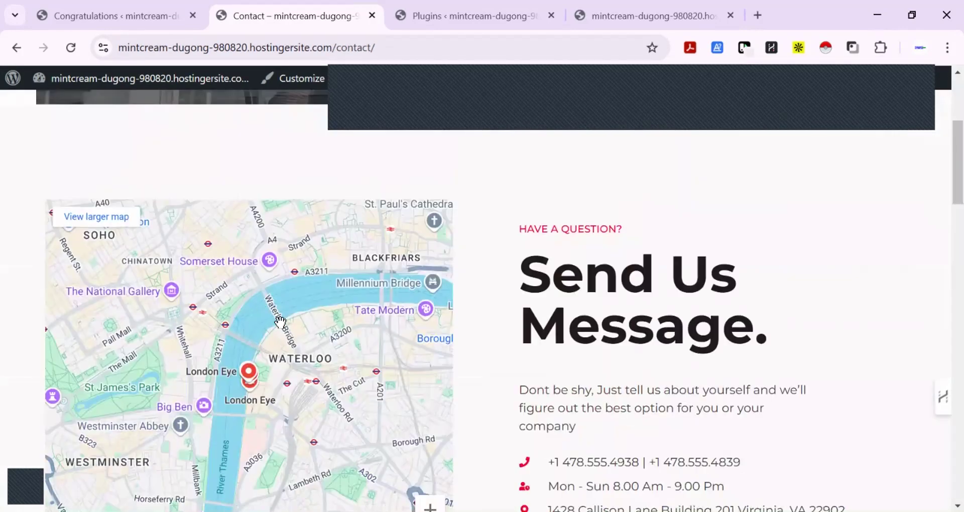
scroll(240, 339, "down", 4)
scroll(239, 338, "up", 2)
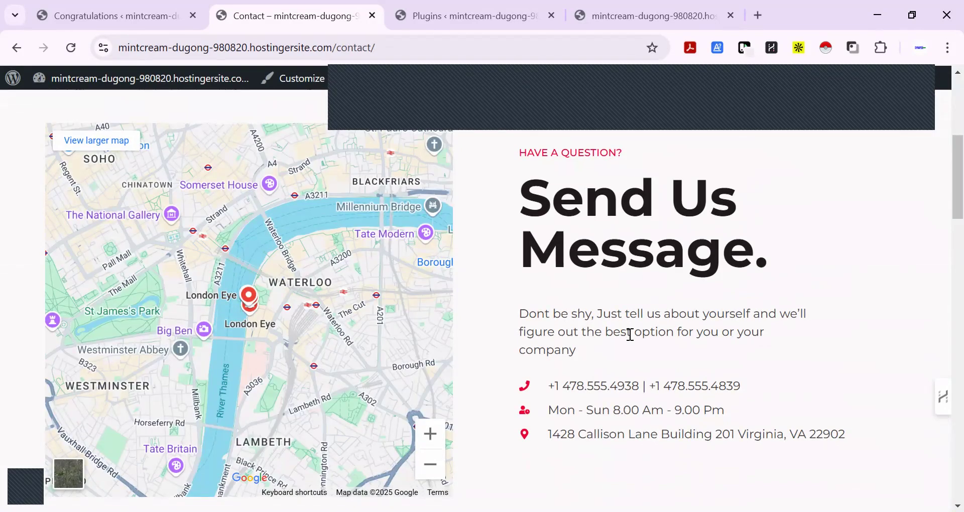
scroll(623, 340, "down", 6)
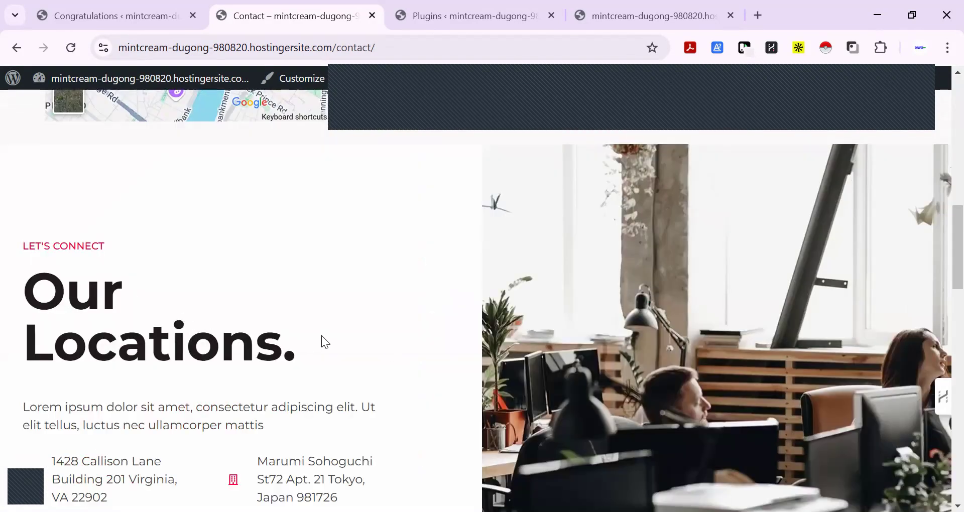
scroll(325, 342, "down", 4)
scroll(325, 342, "up", 13)
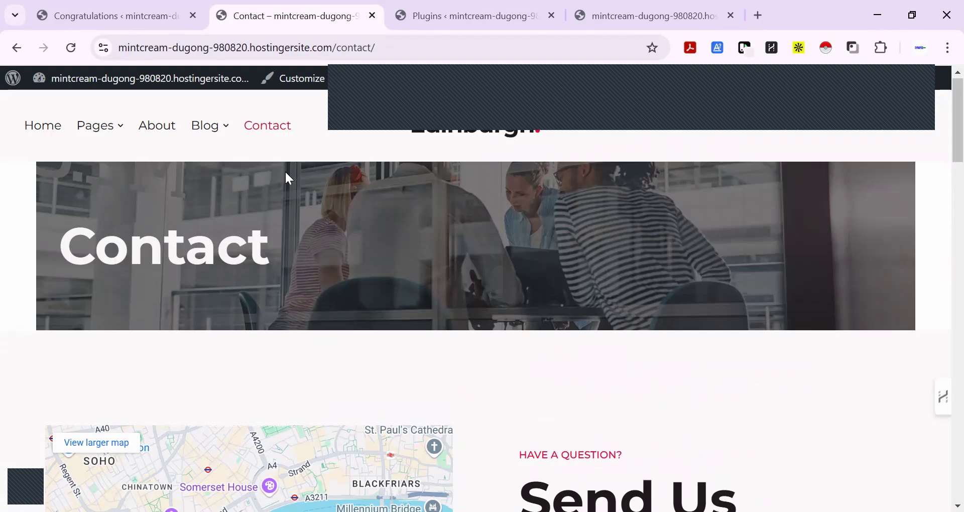
Open the Blog page, look through its post cards to the end, and return to its start
left_click(203, 135)
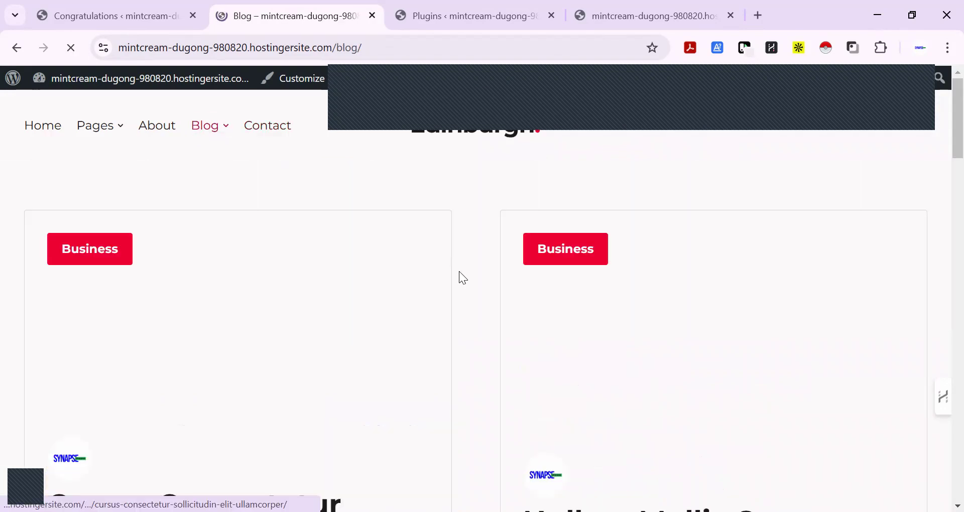
scroll(473, 262, "down", 8)
scroll(477, 270, "down", 17)
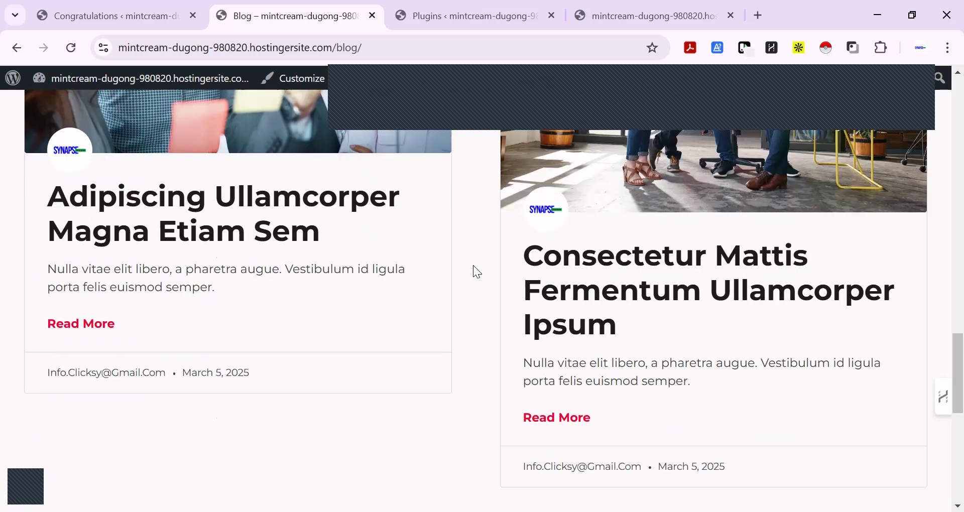
scroll(473, 265, "down", 9)
scroll(473, 264, "up", 13)
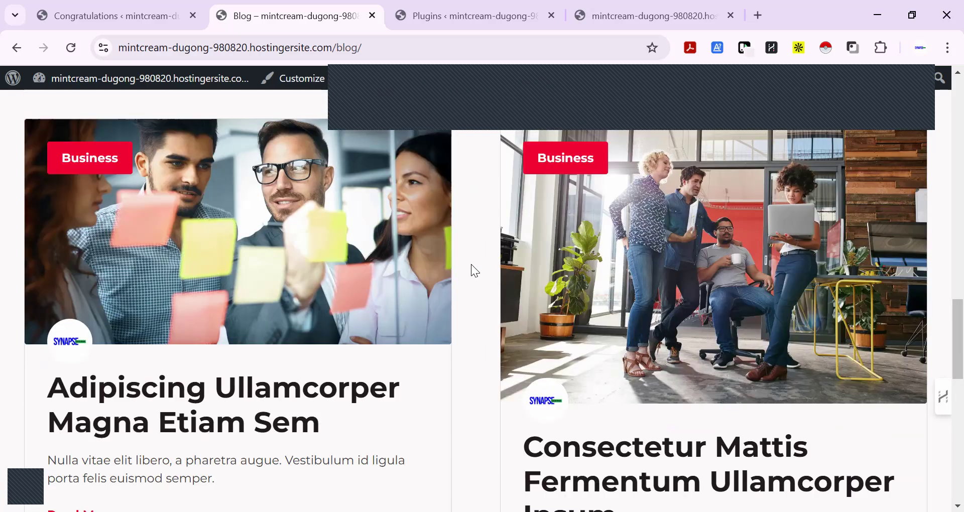
scroll(471, 264, "down", 6)
scroll(472, 266, "up", 10)
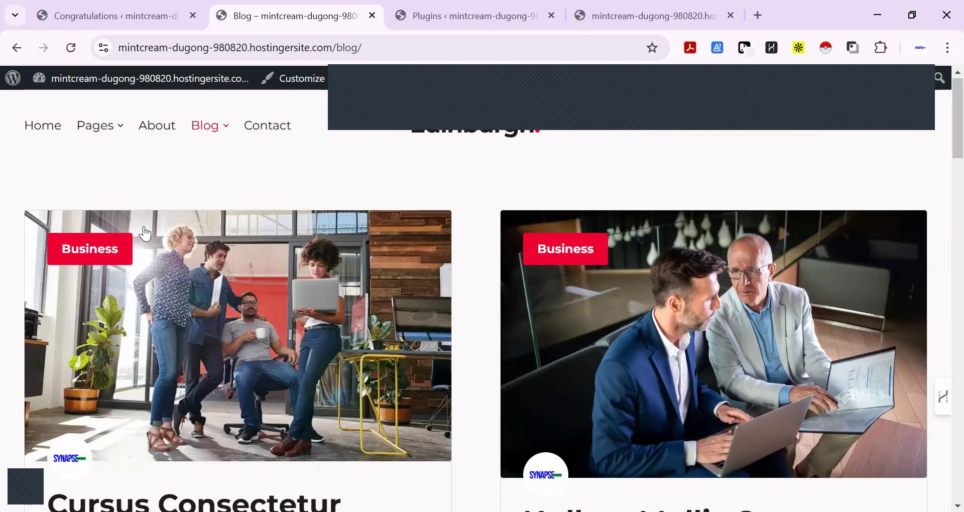
Open the About page and examine its expertise, founder foreword, achievement and promo sections down to the footer, then return to its start
left_click(157, 125)
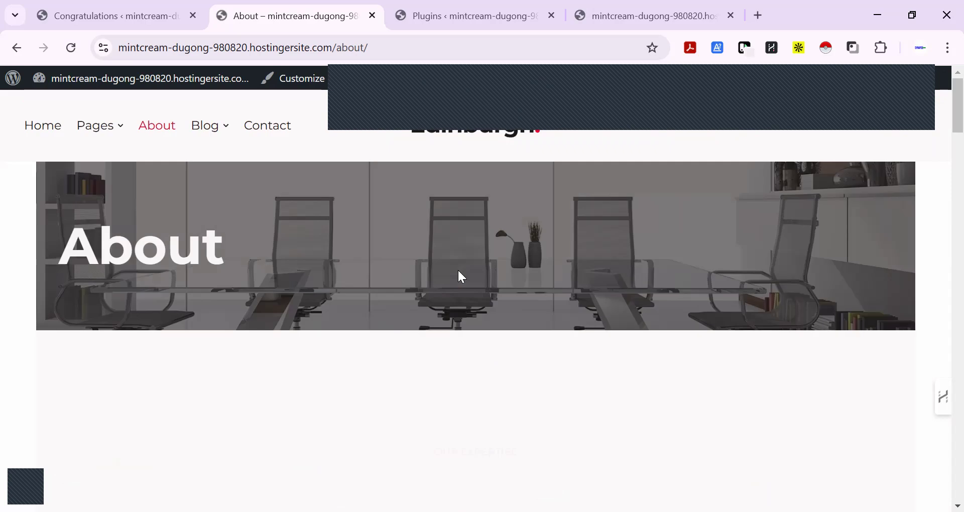
scroll(784, 282, "down", 3)
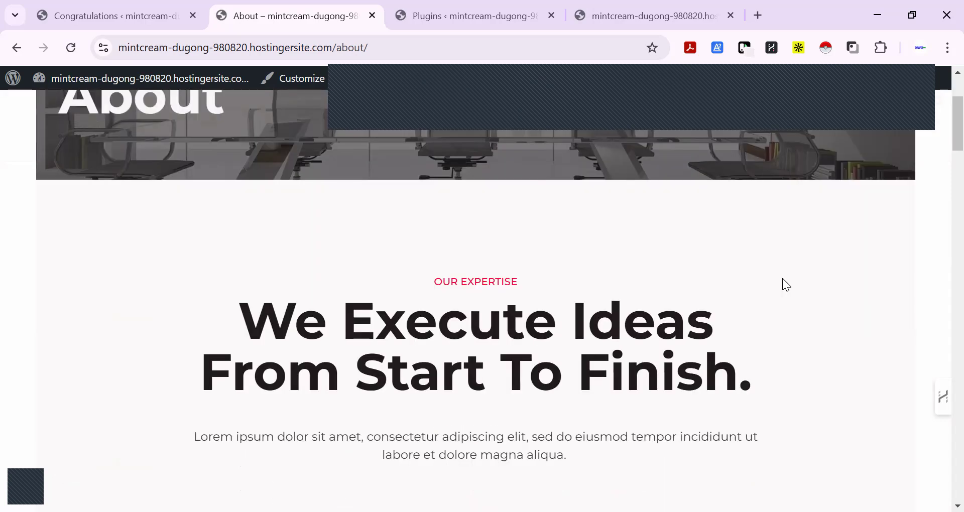
scroll(787, 285, "down", 6)
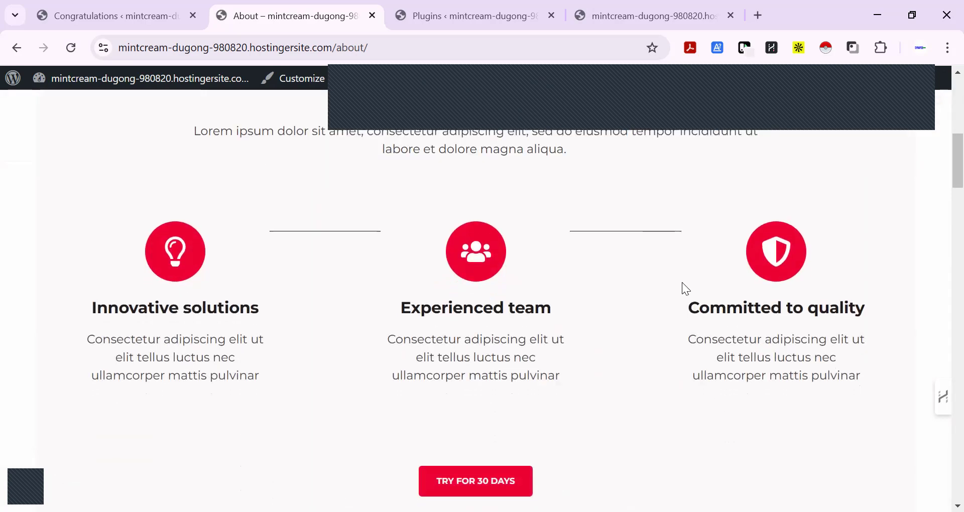
scroll(682, 289, "down", 12)
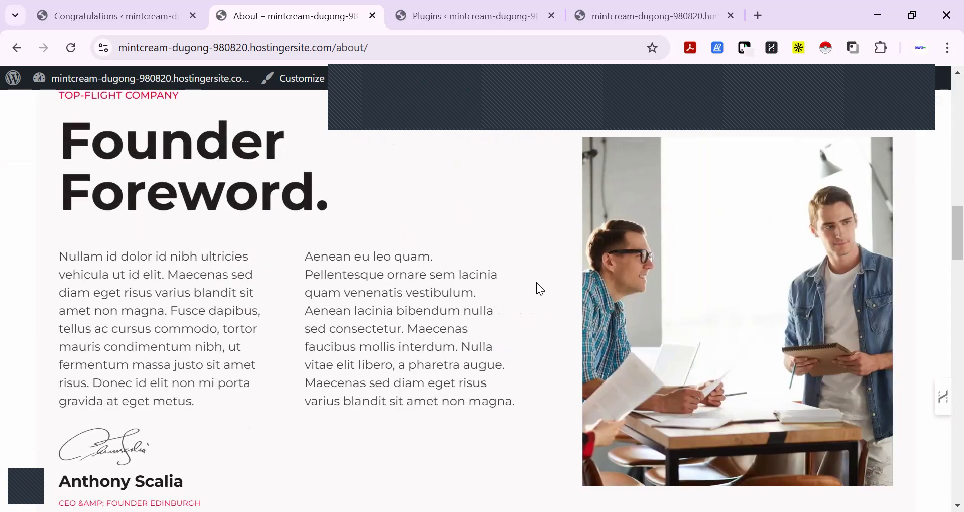
scroll(536, 282, "down", 10)
scroll(538, 283, "down", 4)
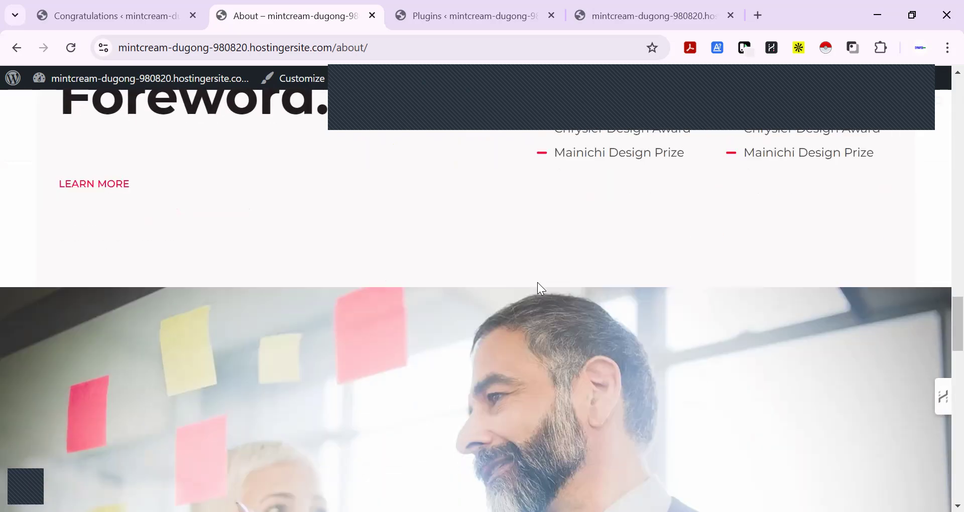
scroll(538, 283, "down", 15)
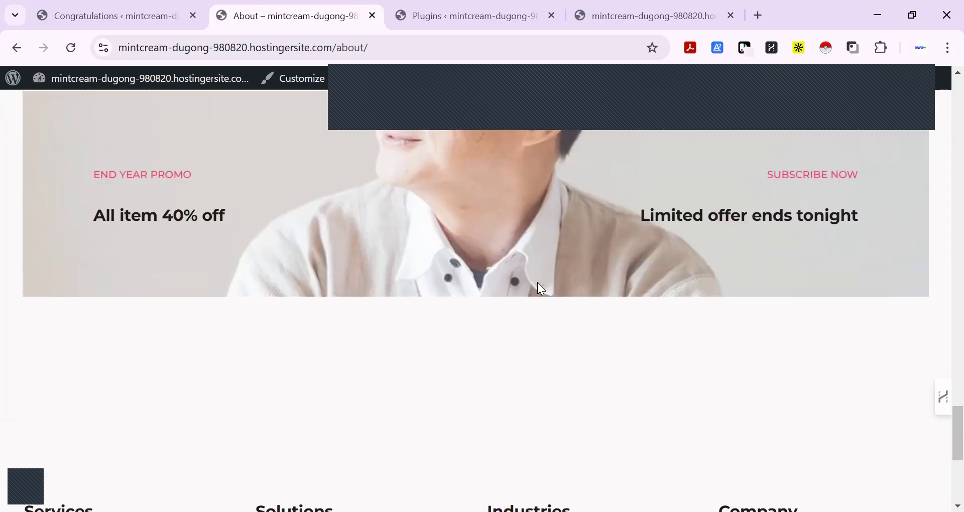
scroll(539, 286, "down", 5)
scroll(539, 285, "up", 15)
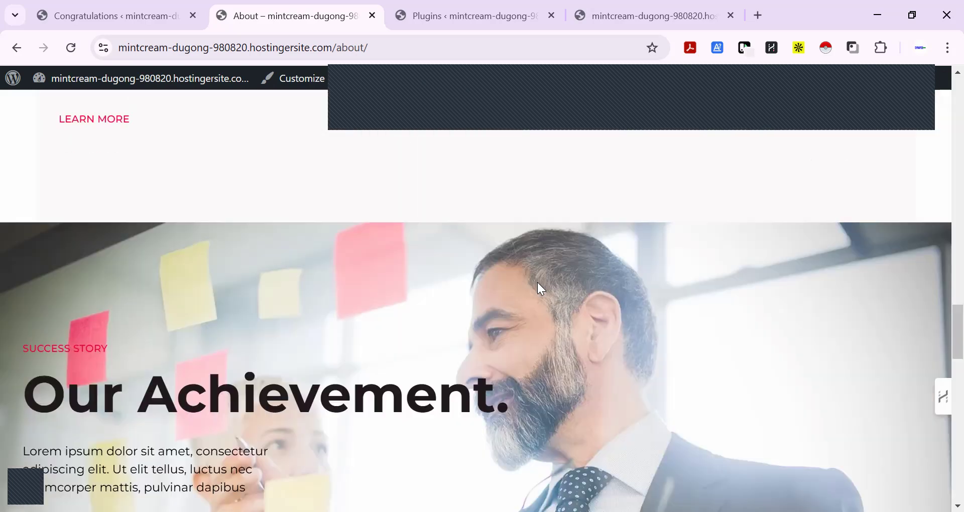
scroll(538, 289, "up", 20)
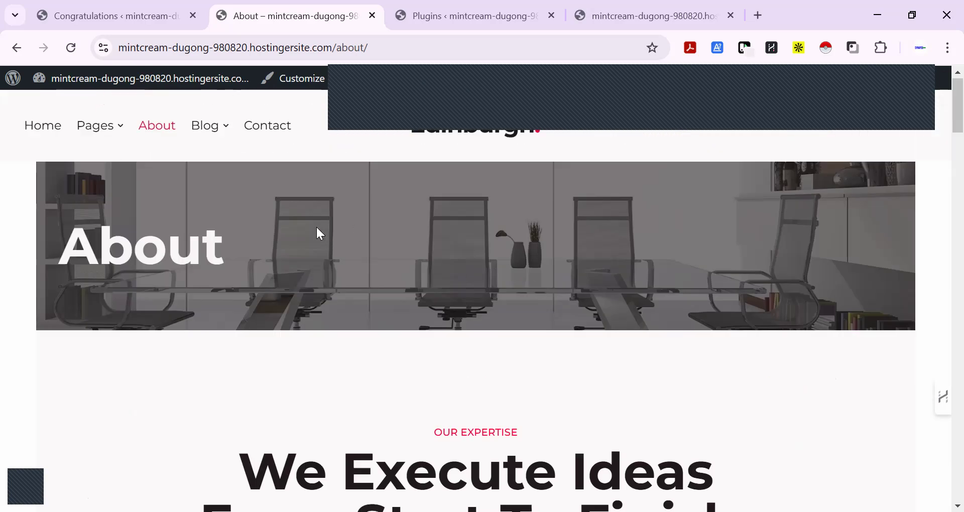
Open the Career page from the site's Pages entries, look through its introduction, testimonials and job listings, and return to its start
mouse_move(109, 128)
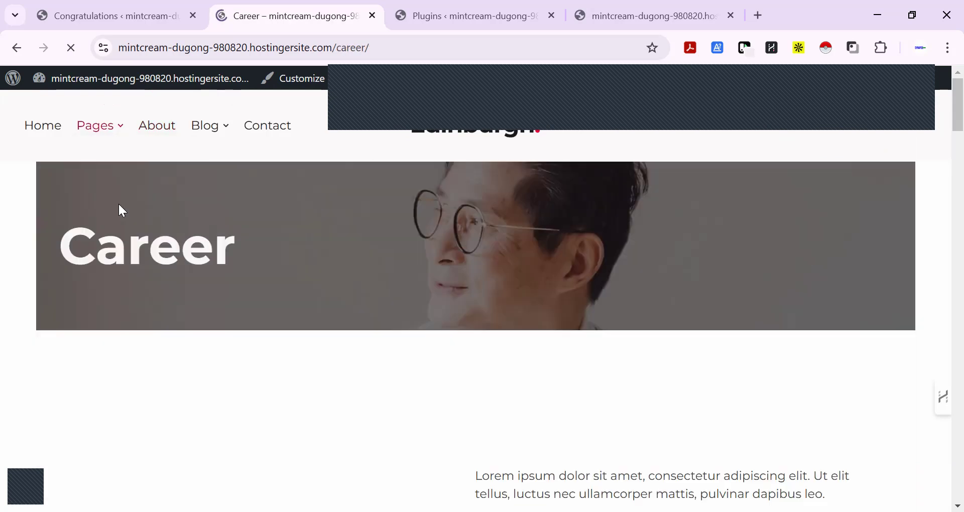
scroll(416, 243, "down", 4)
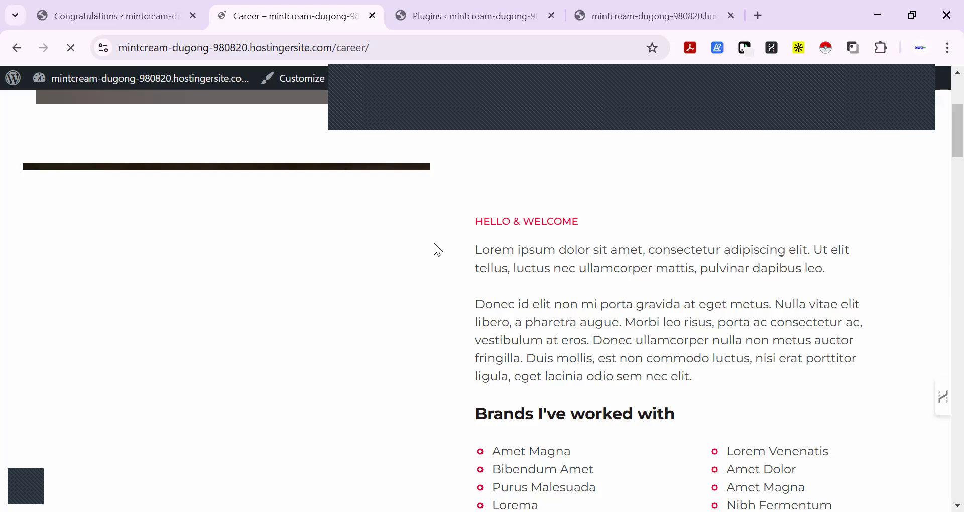
scroll(452, 237, "down", 3)
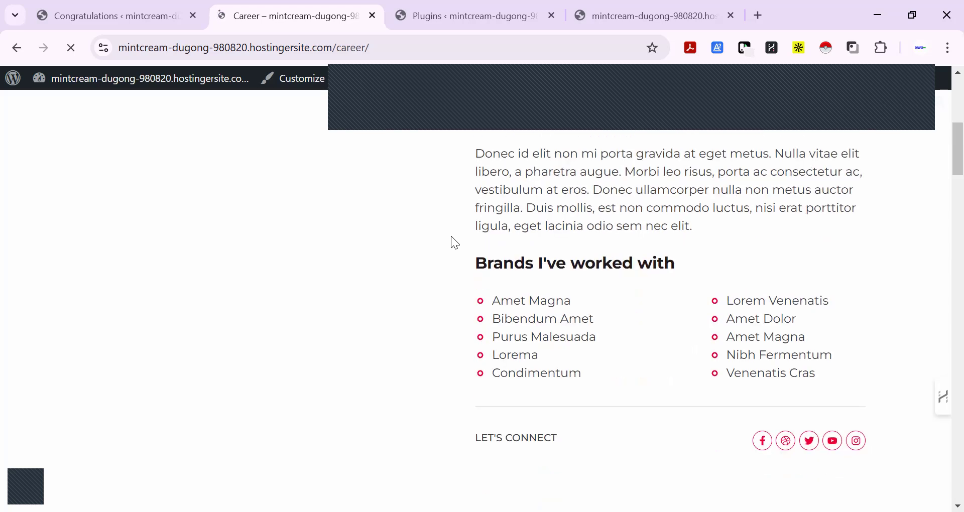
scroll(451, 236, "down", 10)
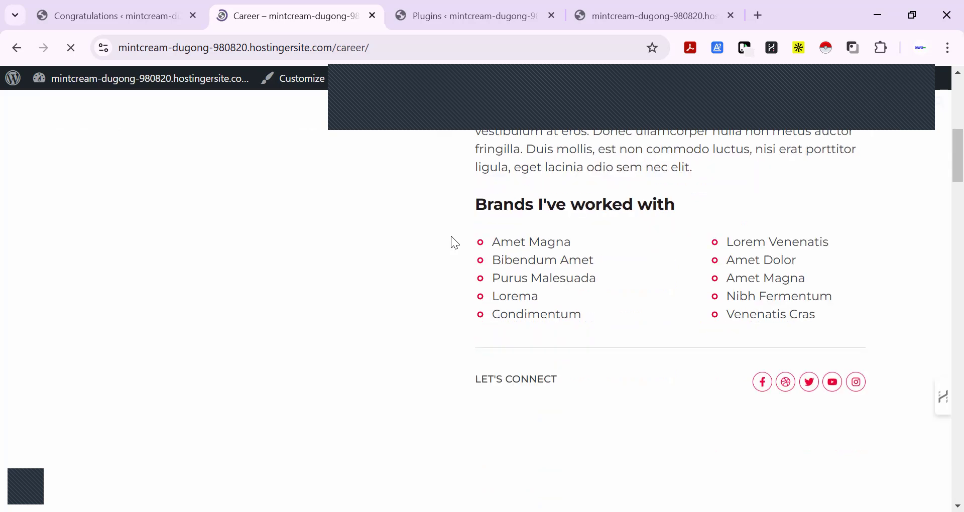
scroll(452, 237, "down", 5)
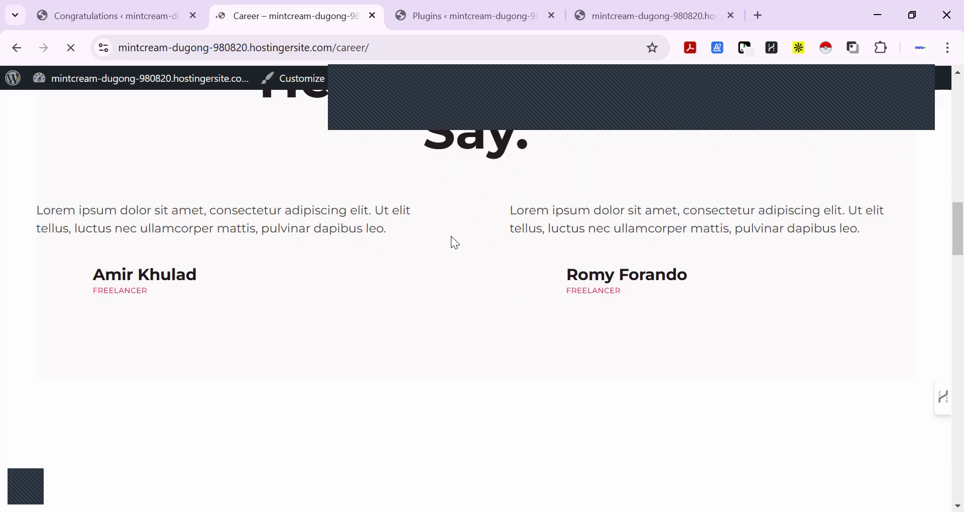
scroll(455, 243, "down", 6)
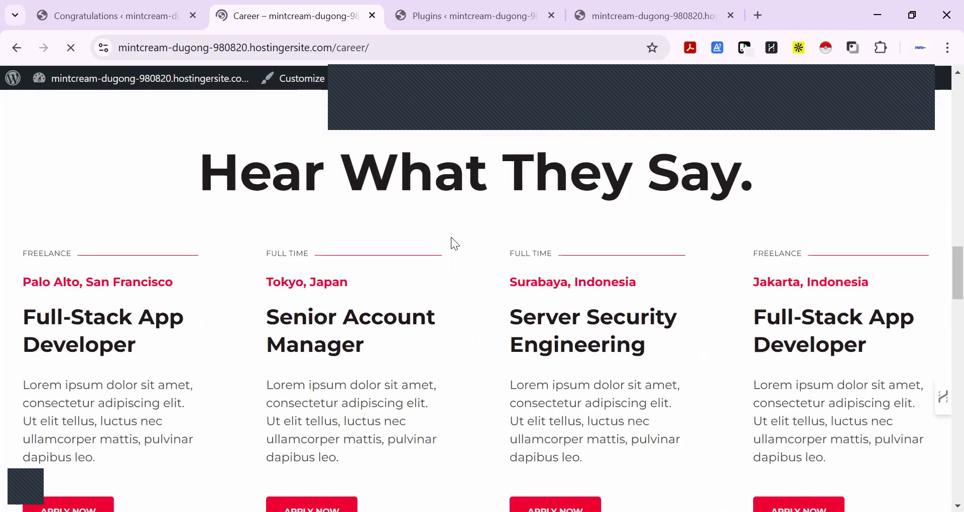
scroll(451, 238, "down", 5)
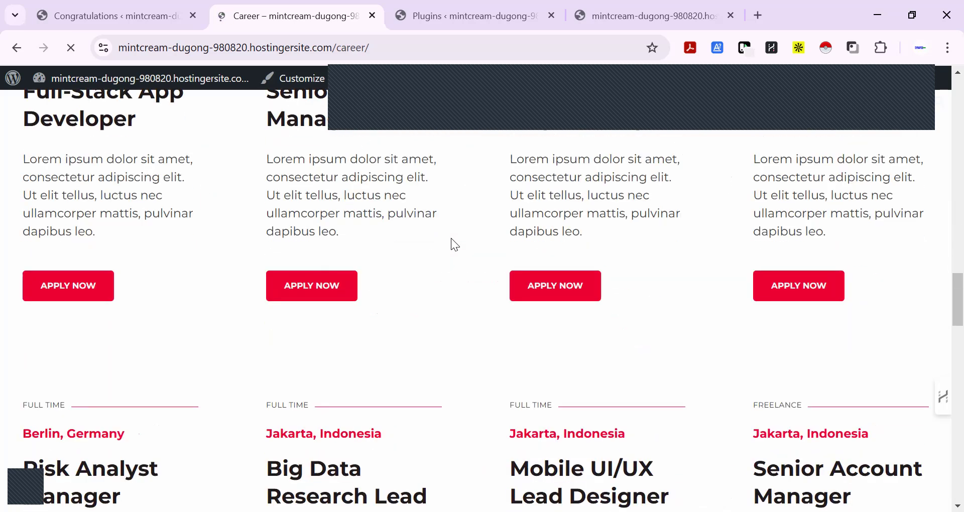
scroll(411, 289, "up", 15)
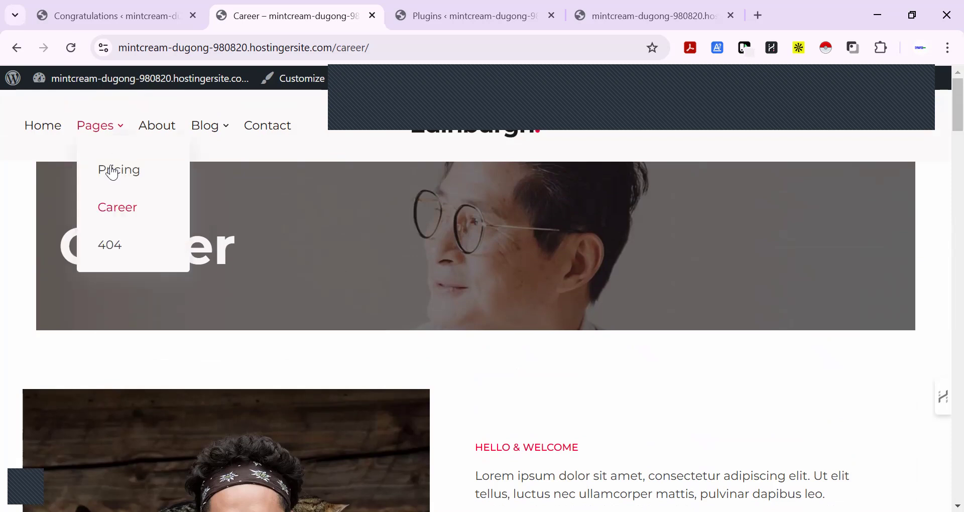
Open the Pricing page from the site's Pages entries, look through its team, service and full pricing sections, and return to its start
left_click(113, 176)
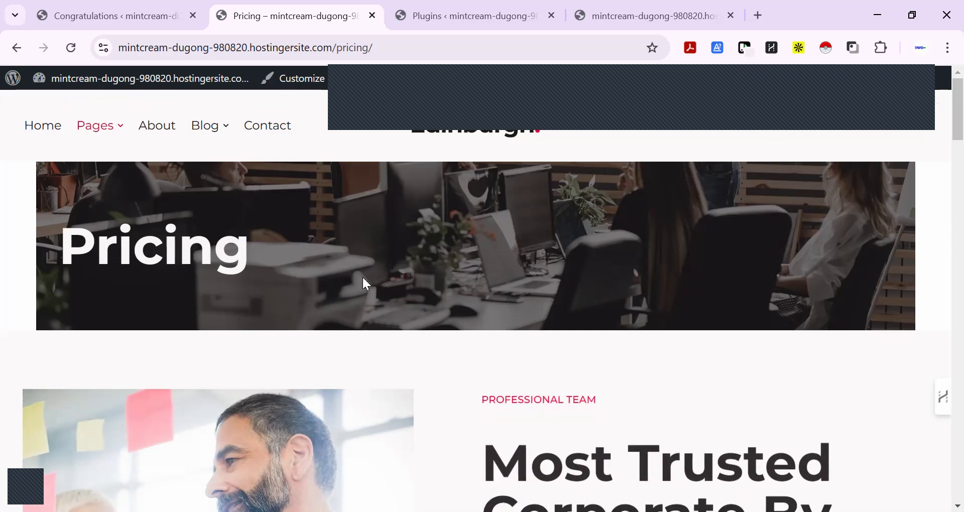
scroll(415, 248, "down", 5)
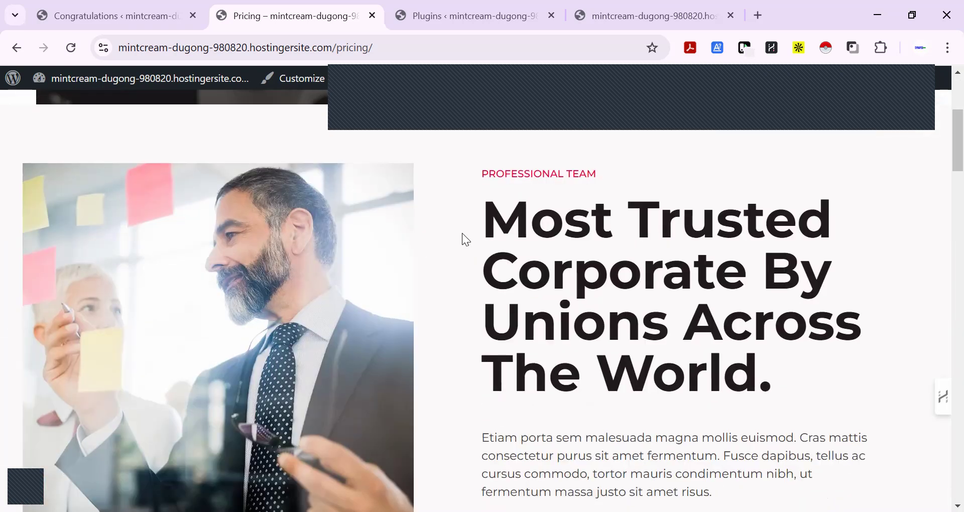
scroll(462, 233, "down", 10)
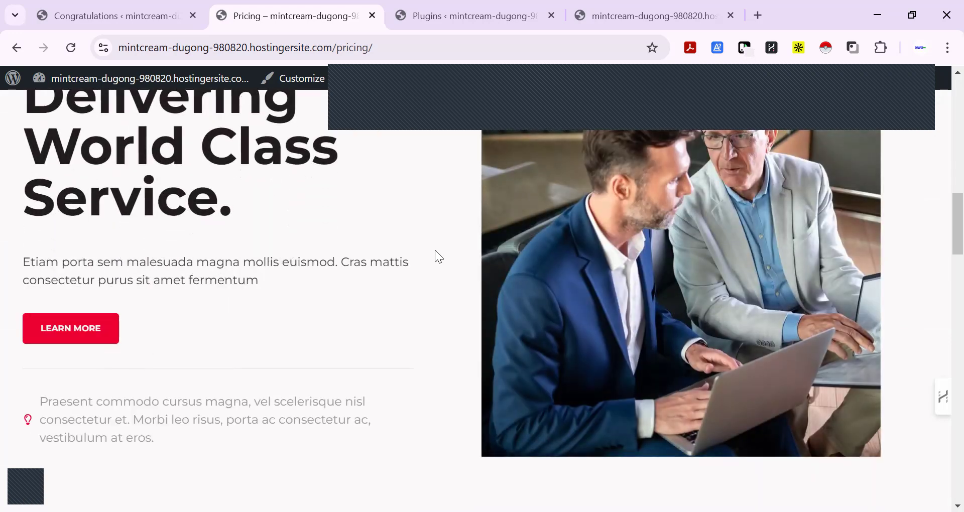
scroll(436, 253, "down", 5)
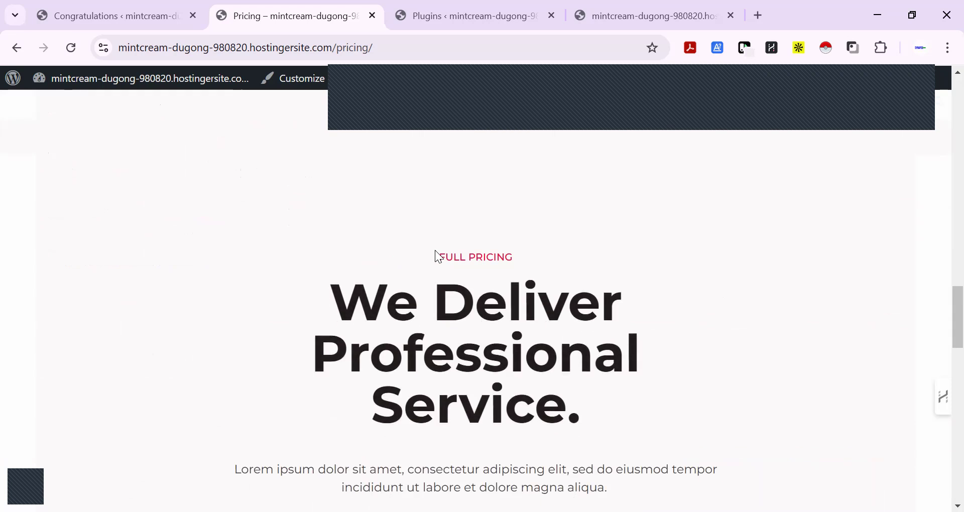
scroll(436, 255, "up", 15)
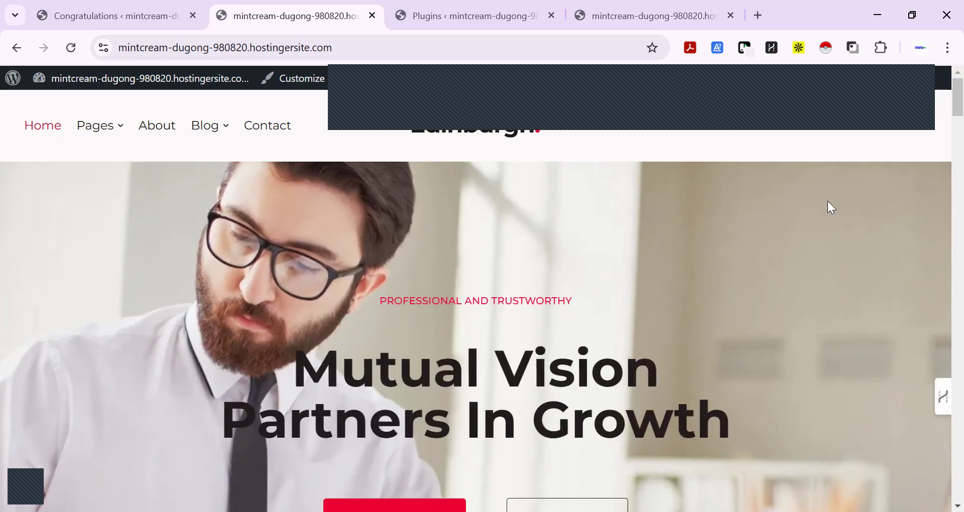
Review the Home page's feature highlights, business statistics, project images and video banner, and return to its start
scroll(828, 202, "down", 10)
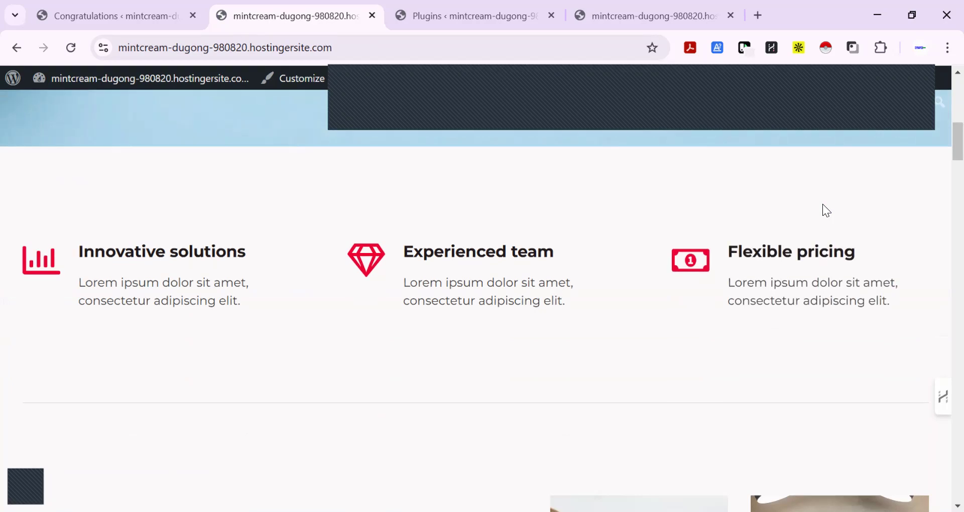
scroll(823, 203, "down", 10)
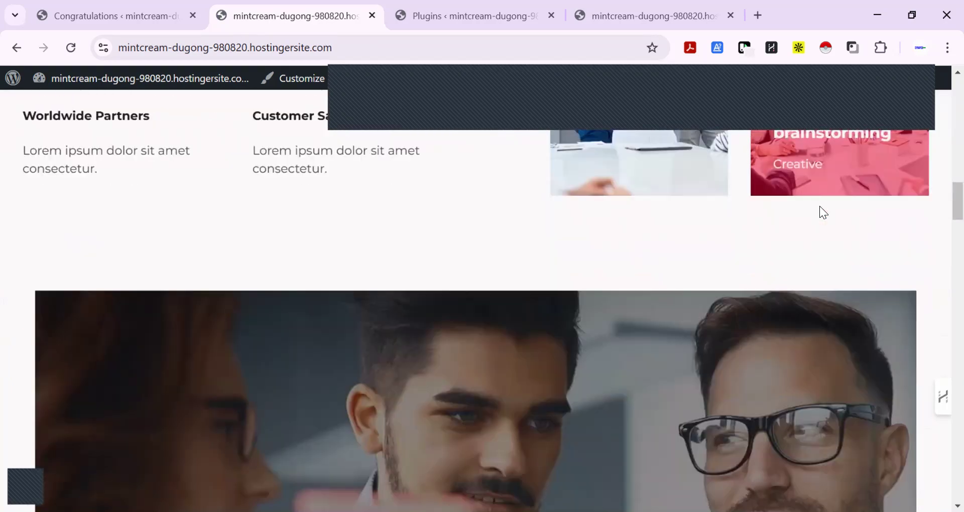
scroll(608, 208, "up", 8)
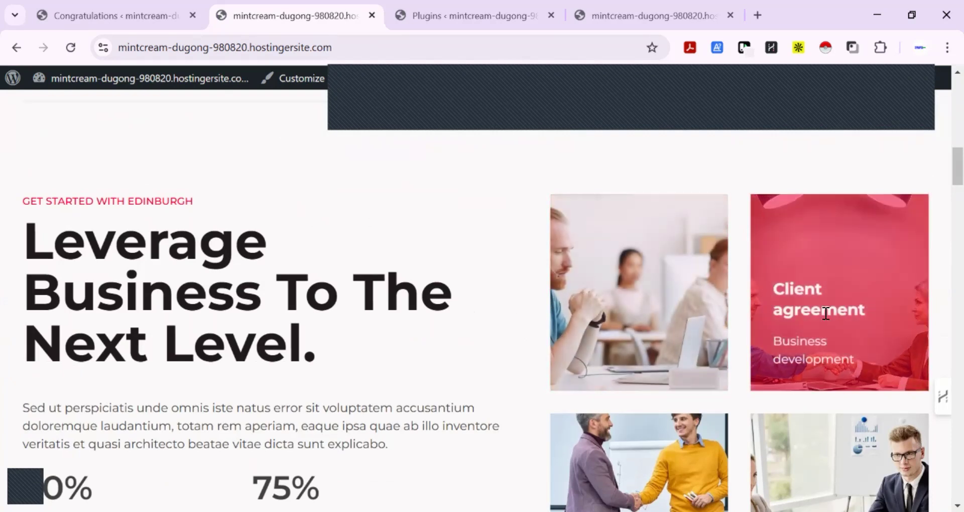
scroll(826, 314, "down", 3)
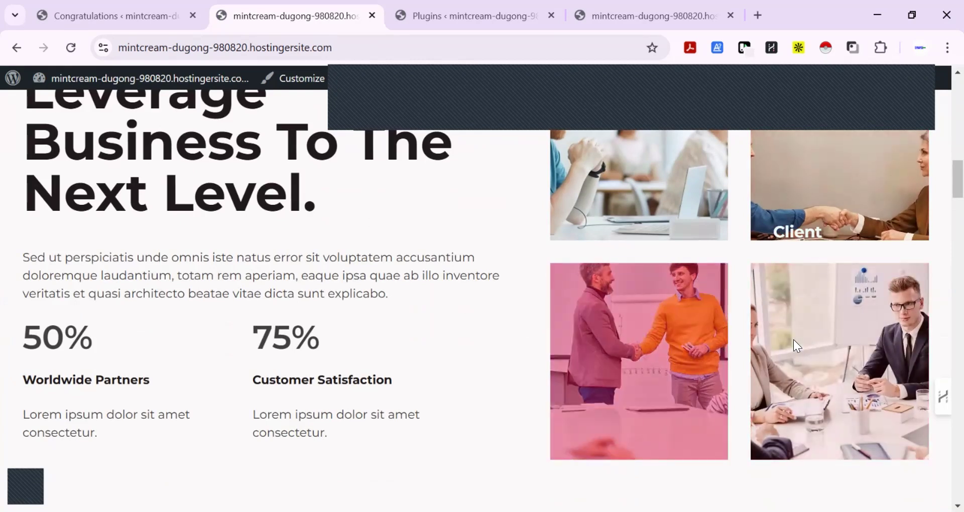
scroll(534, 323, "down", 5)
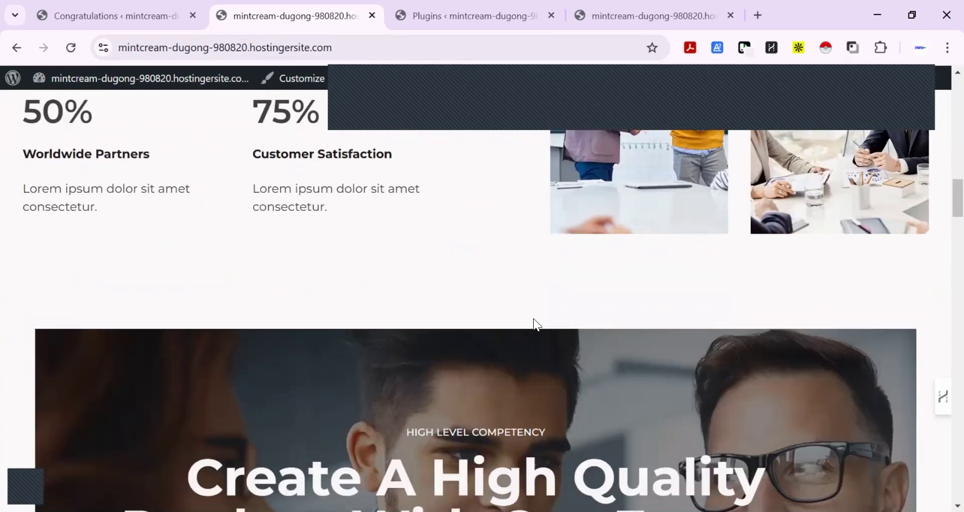
scroll(537, 318, "down", 13)
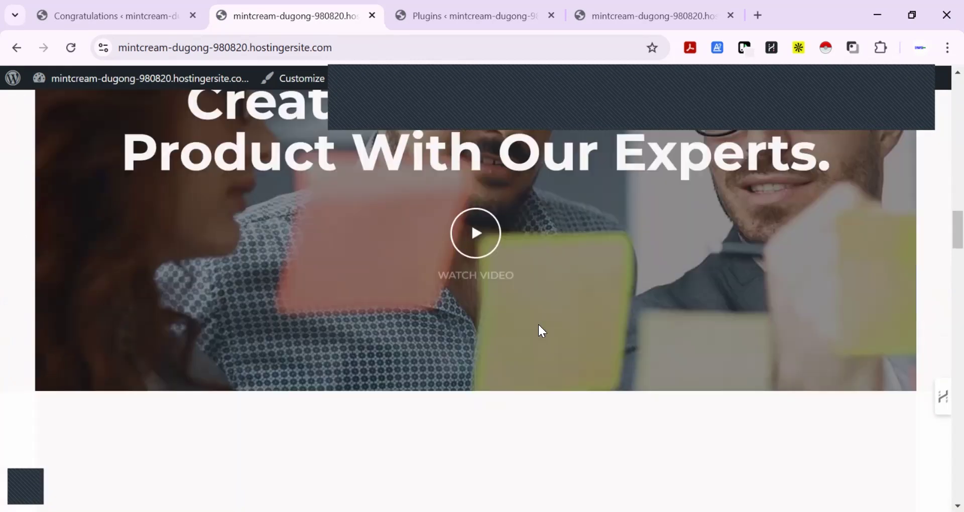
scroll(537, 325, "up", 15)
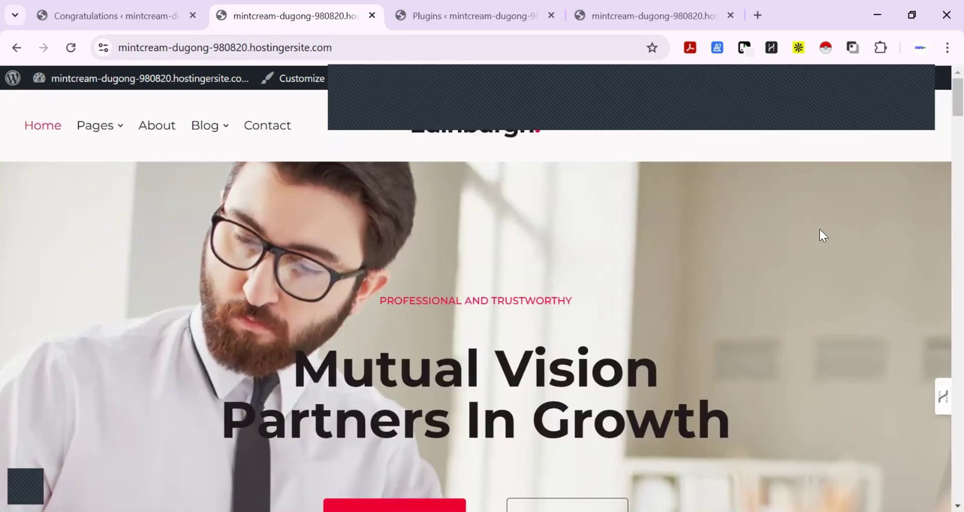
Open the site header's search overlay to check it, close it, and return to the start of the Home page
left_click(919, 133)
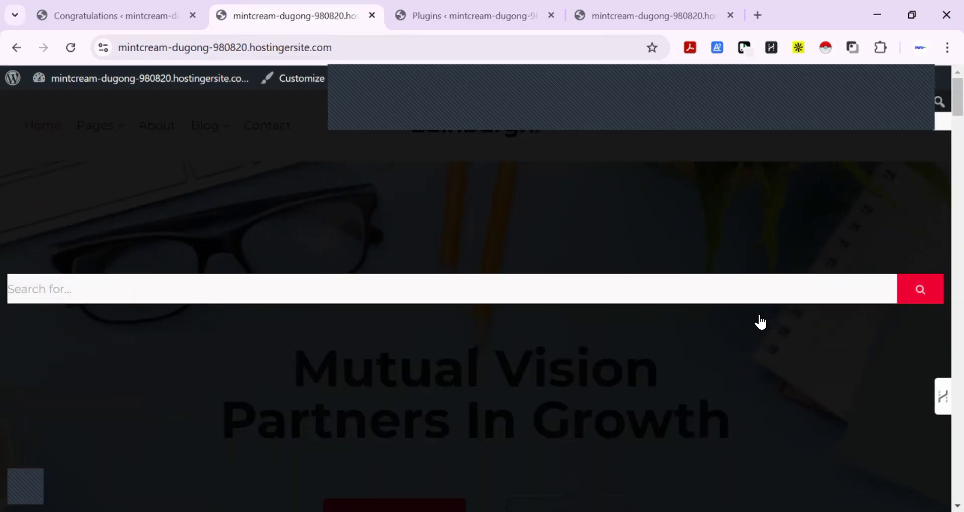
scroll(718, 472, "down", 4)
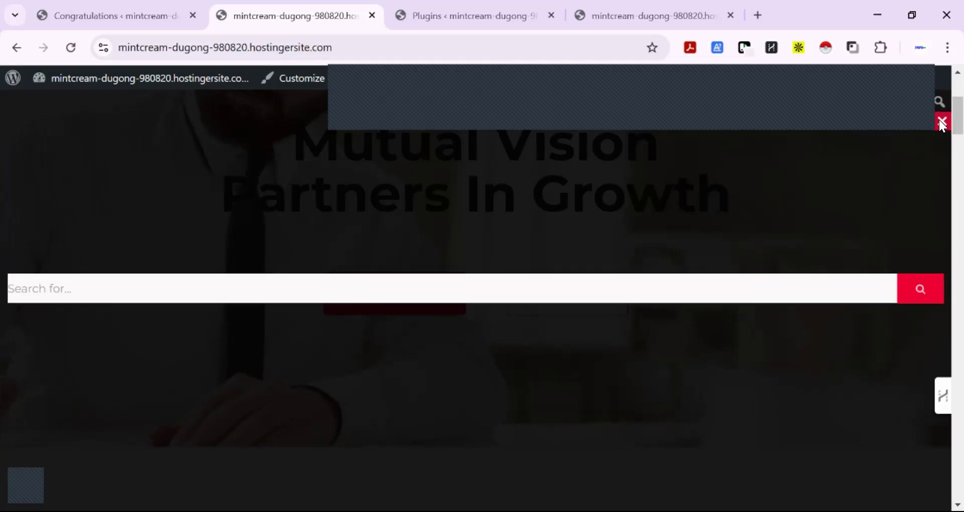
left_click(943, 122)
scroll(725, 266, "up", 4)
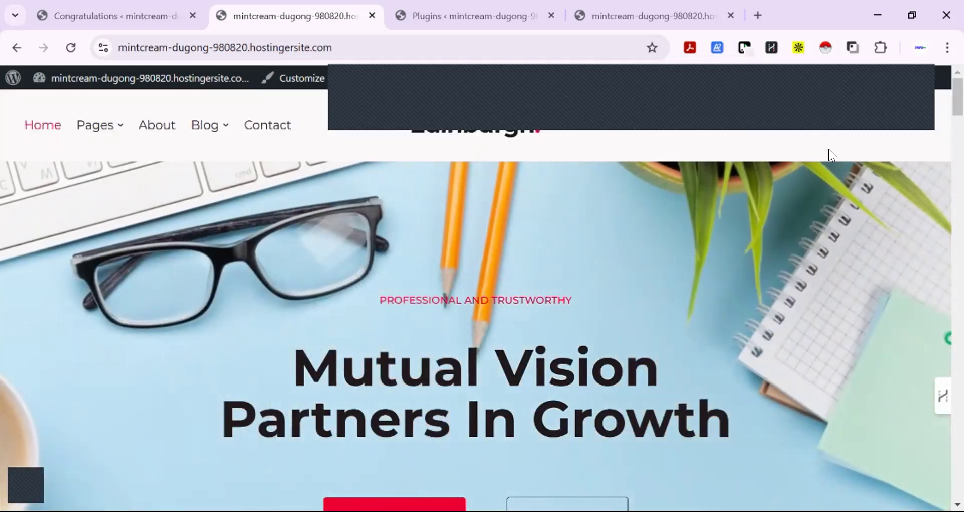
Inspect the Home page in the developer tools' mobile-width responsive view, checking its sections and menu button, and return to the desktop view
right_click(835, 135)
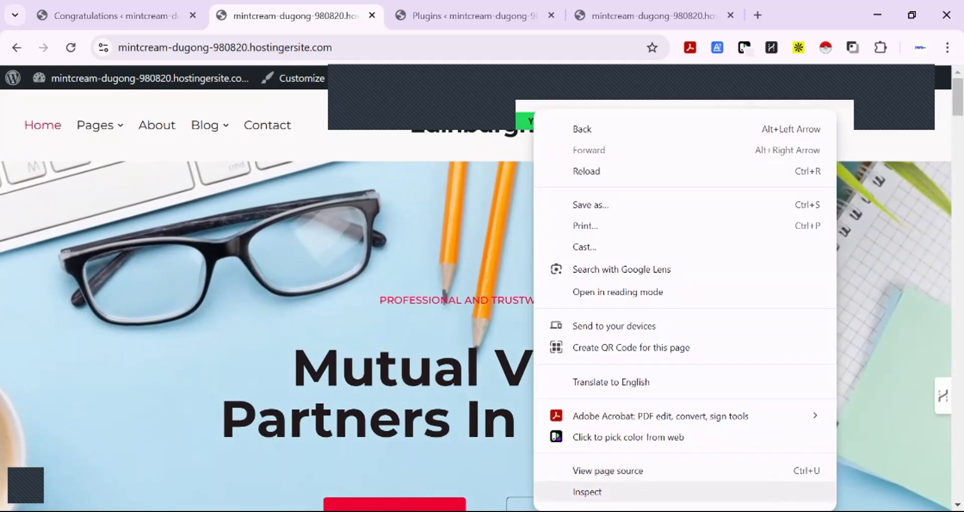
left_click(588, 493)
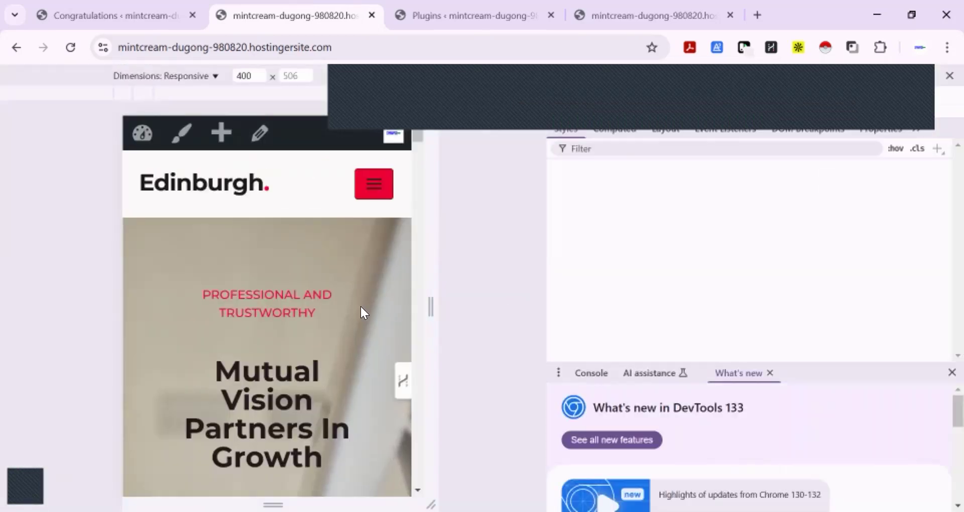
scroll(351, 253, "down", 10)
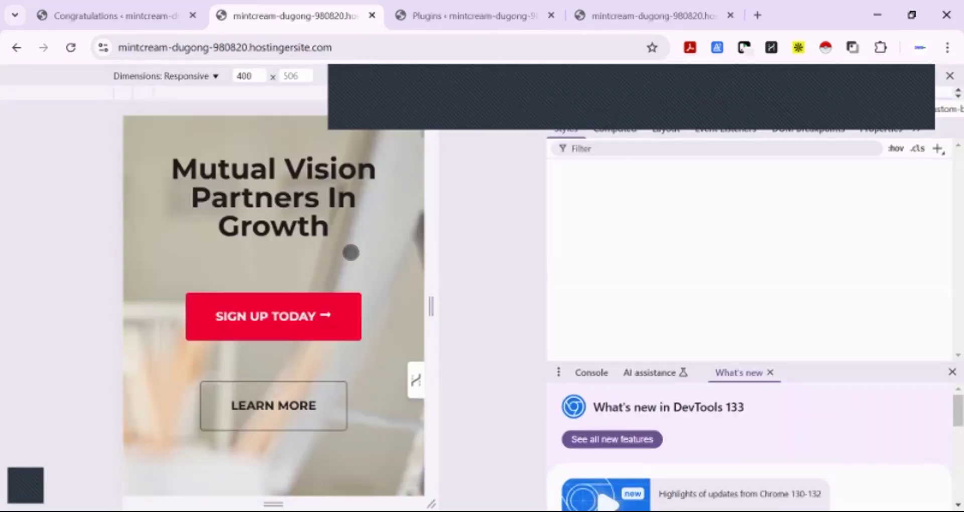
scroll(351, 253, "down", 15)
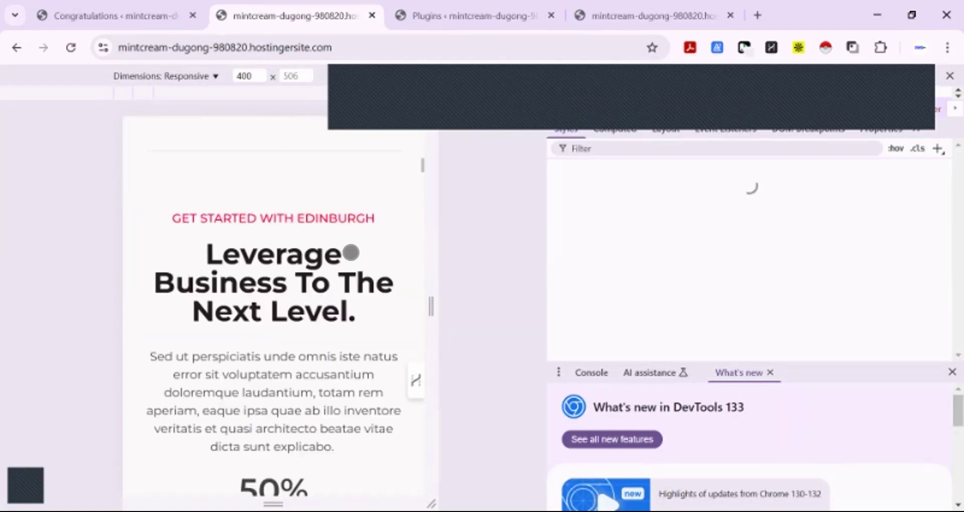
scroll(351, 255, "down", 10)
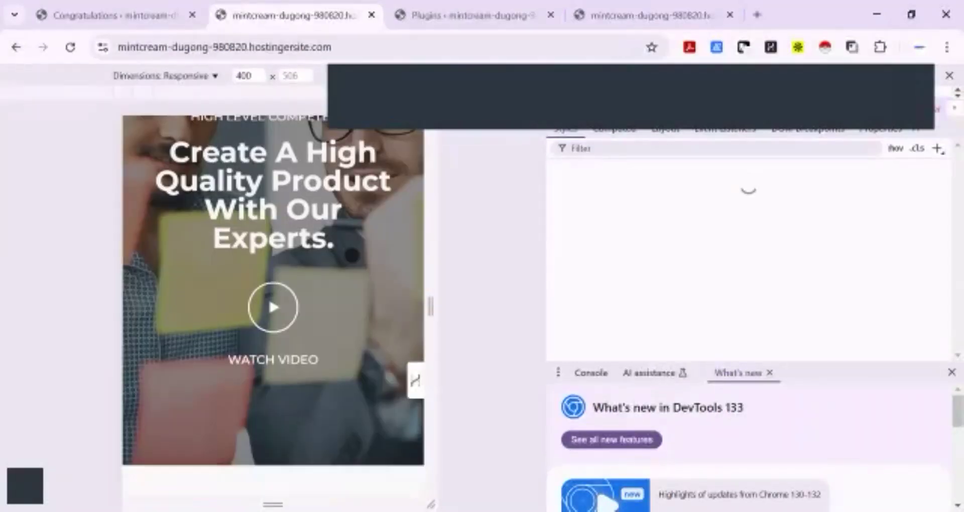
scroll(347, 257, "up", 15)
scroll(346, 256, "up", 20)
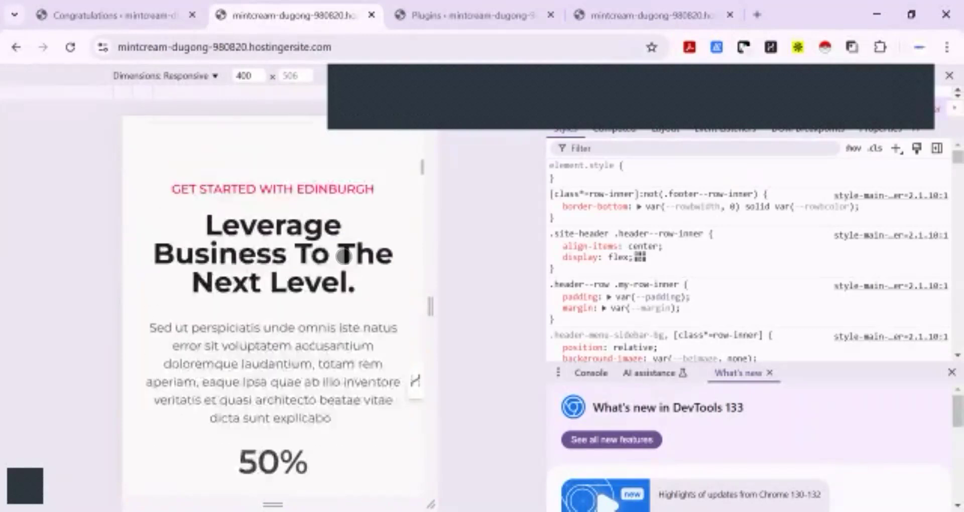
left_click(388, 191)
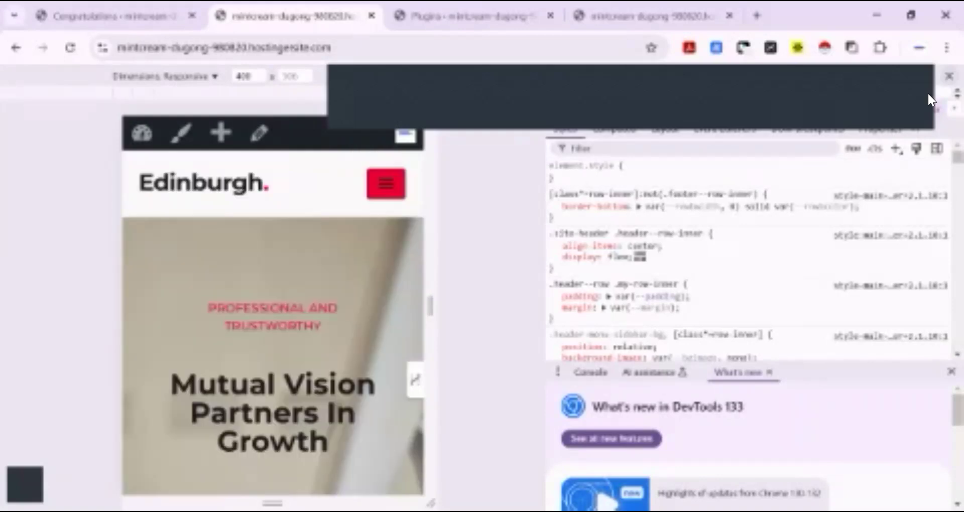
key("F12")
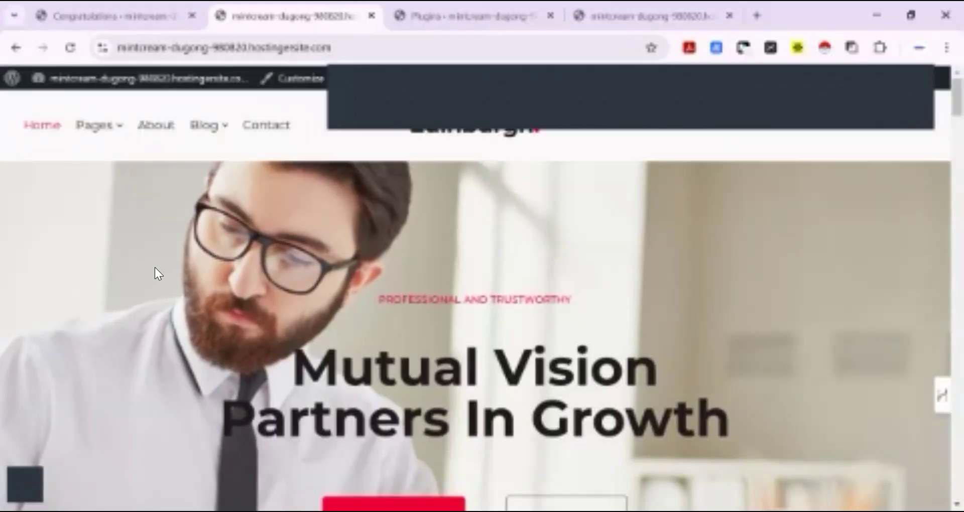